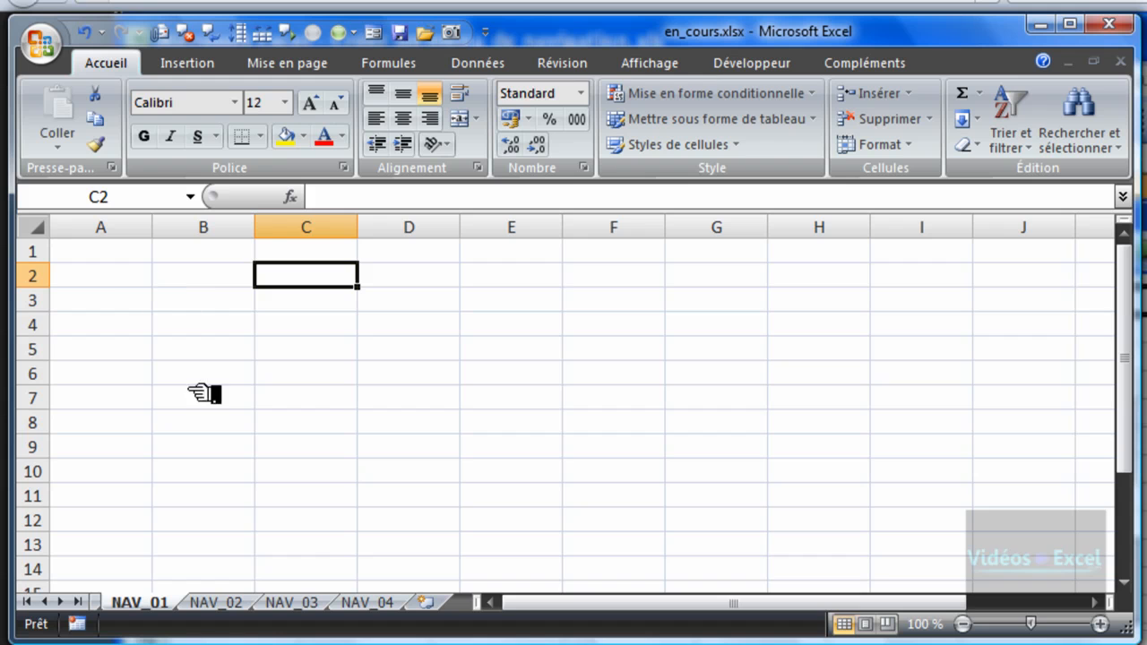
Look through the worksheets NAV_01 to NAV_04 and return to NAV_01.
left_click(220, 601)
left_click(292, 601)
left_click(368, 601)
left_click(135, 601)
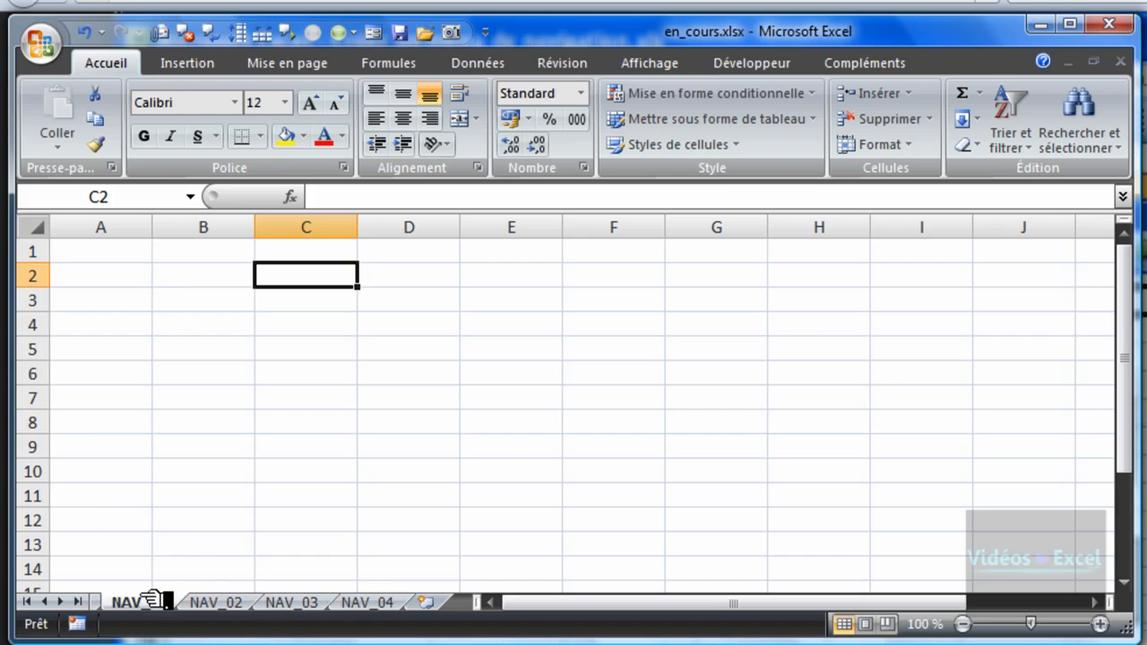
left_click_drag(222, 279, 449, 368)
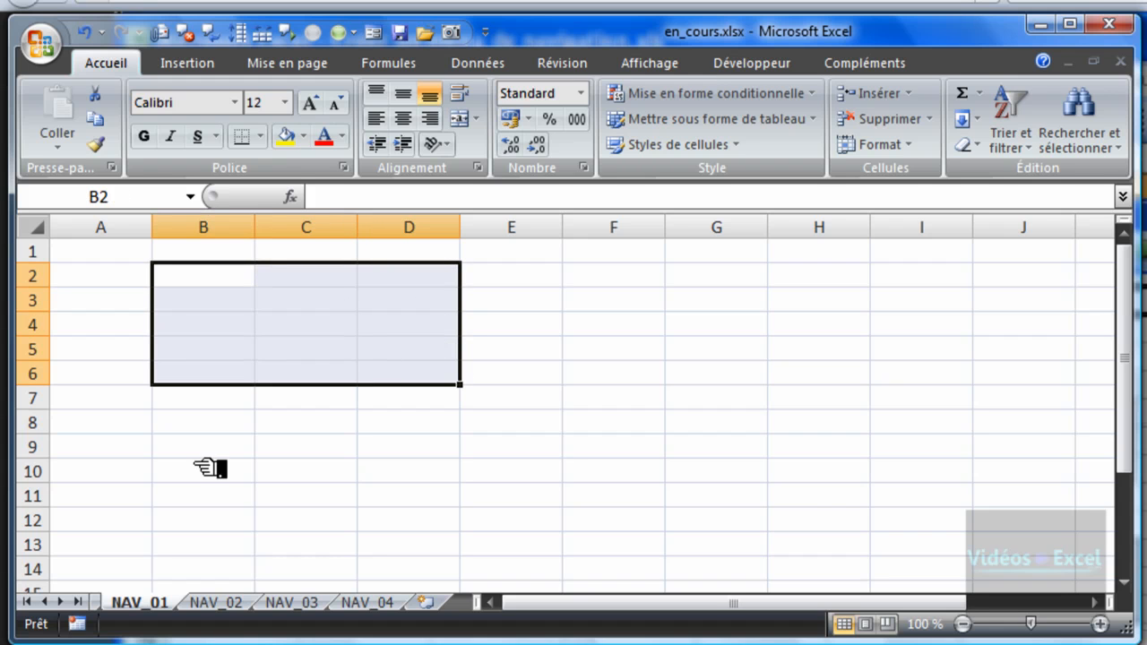
left_click(229, 603)
left_click(314, 604)
left_click(380, 603)
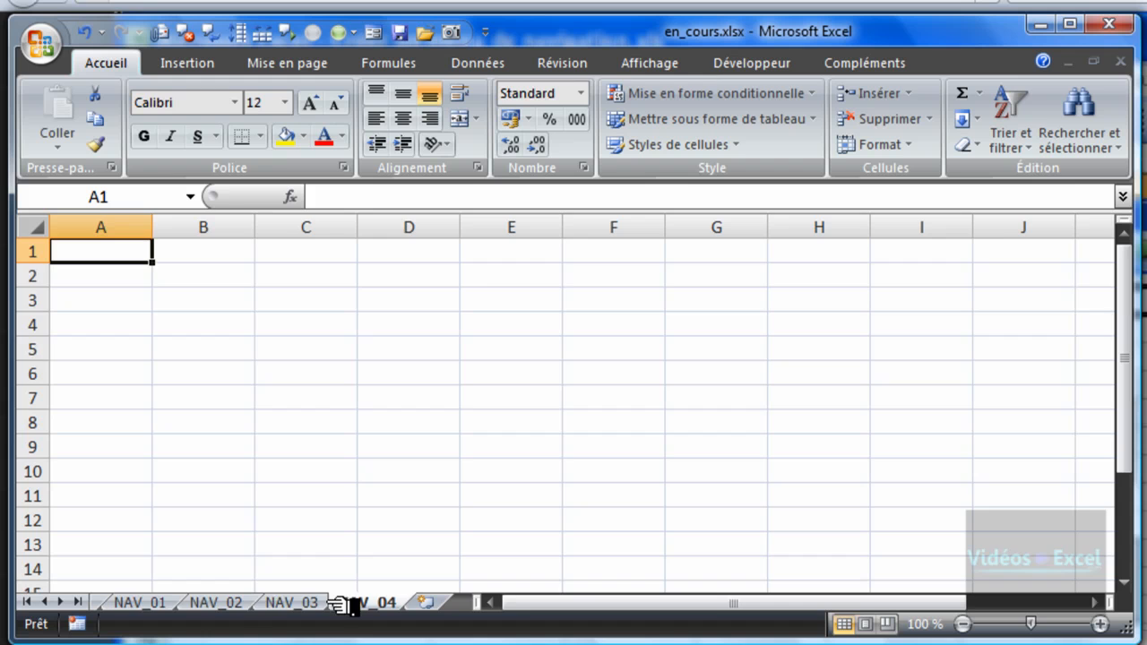
left_click(166, 603)
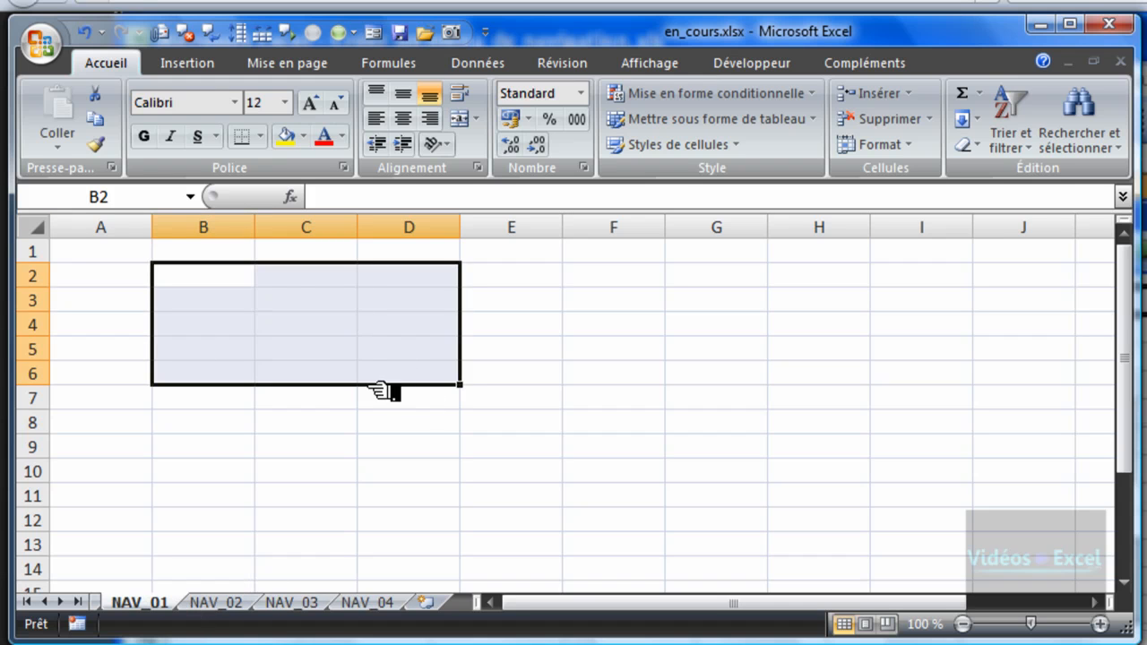
left_click(644, 278)
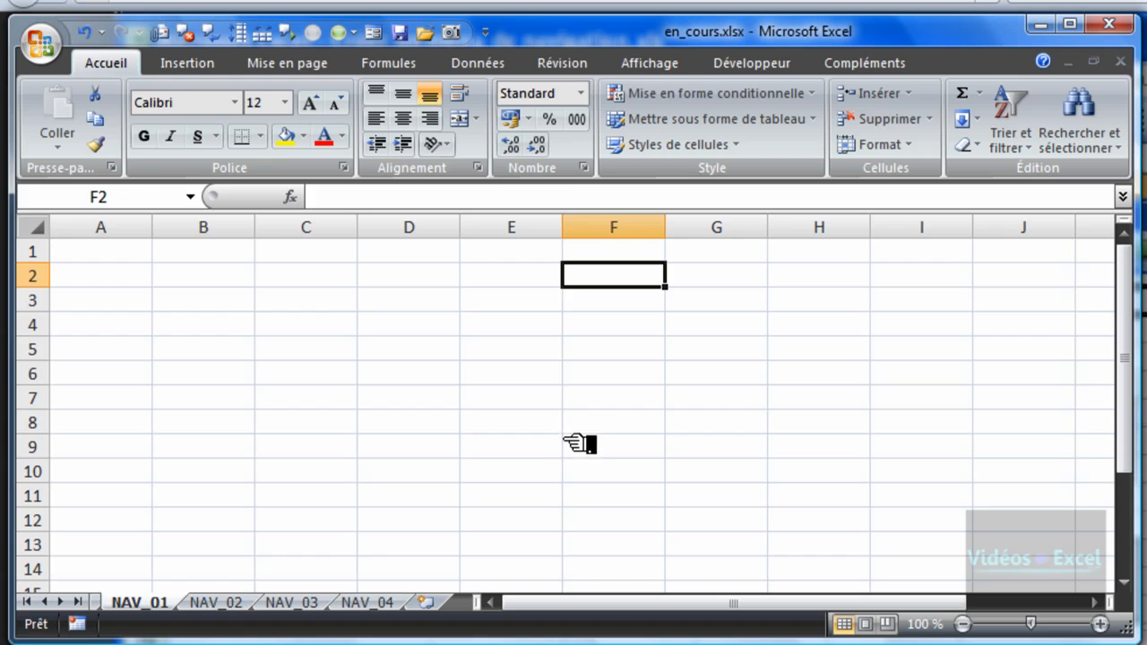
left_click(218, 602)
left_click(291, 603)
left_click(372, 602)
left_click(158, 607)
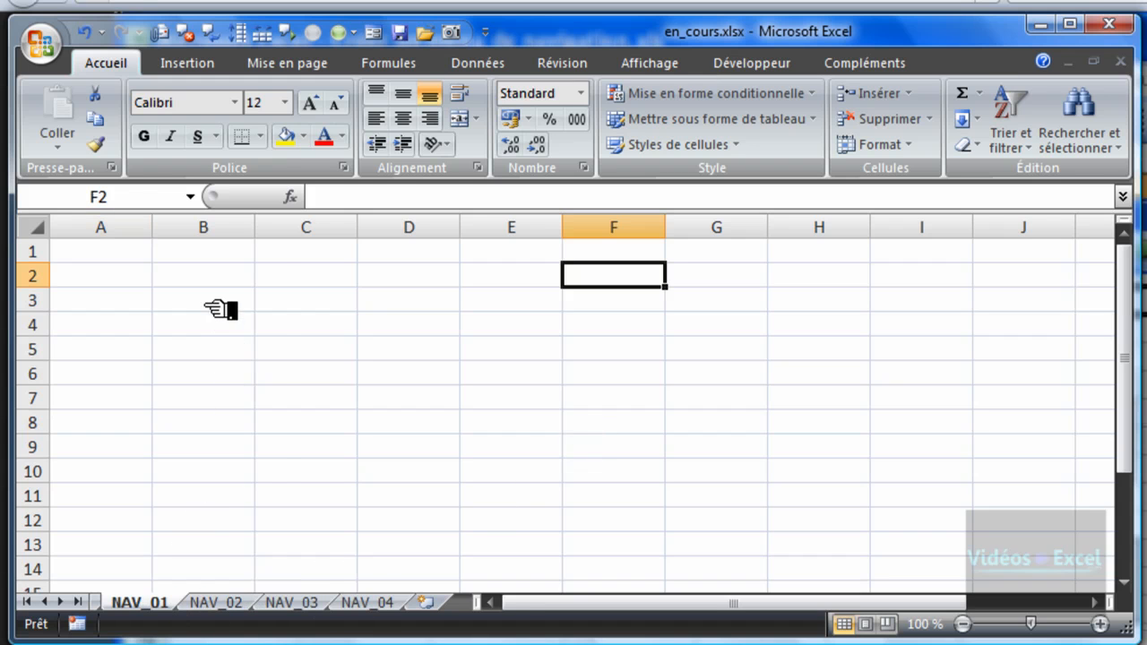
Create a table from the range B2:D6 on sheet NAV_01, without marking the data as having headers.
left_click_drag(208, 274, 420, 383)
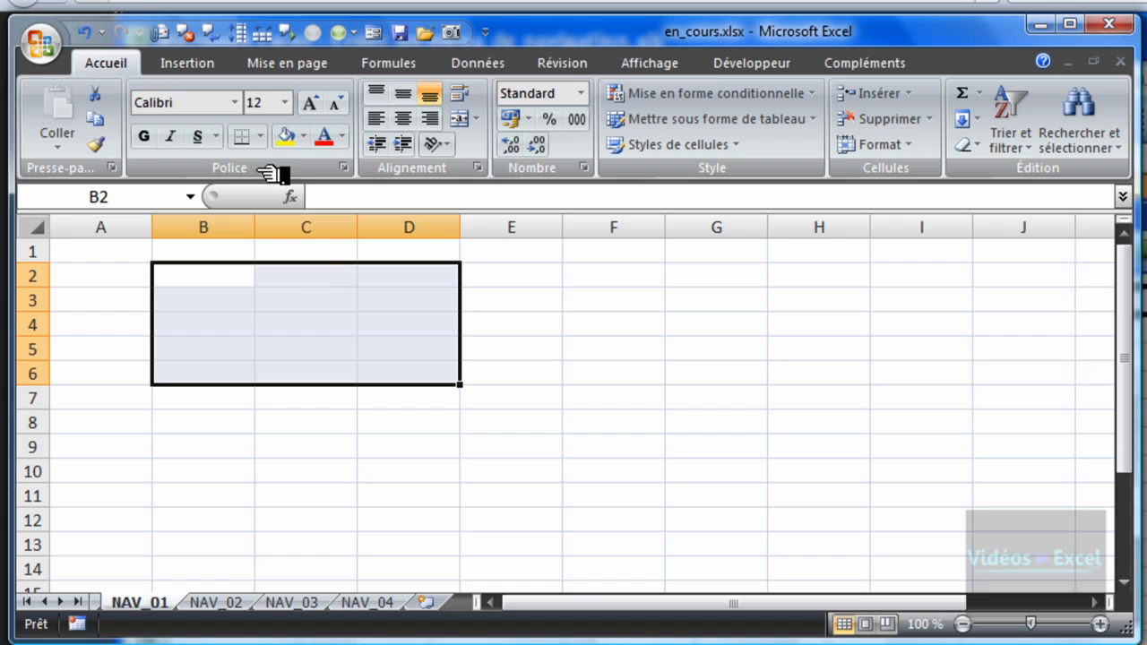
left_click(189, 62)
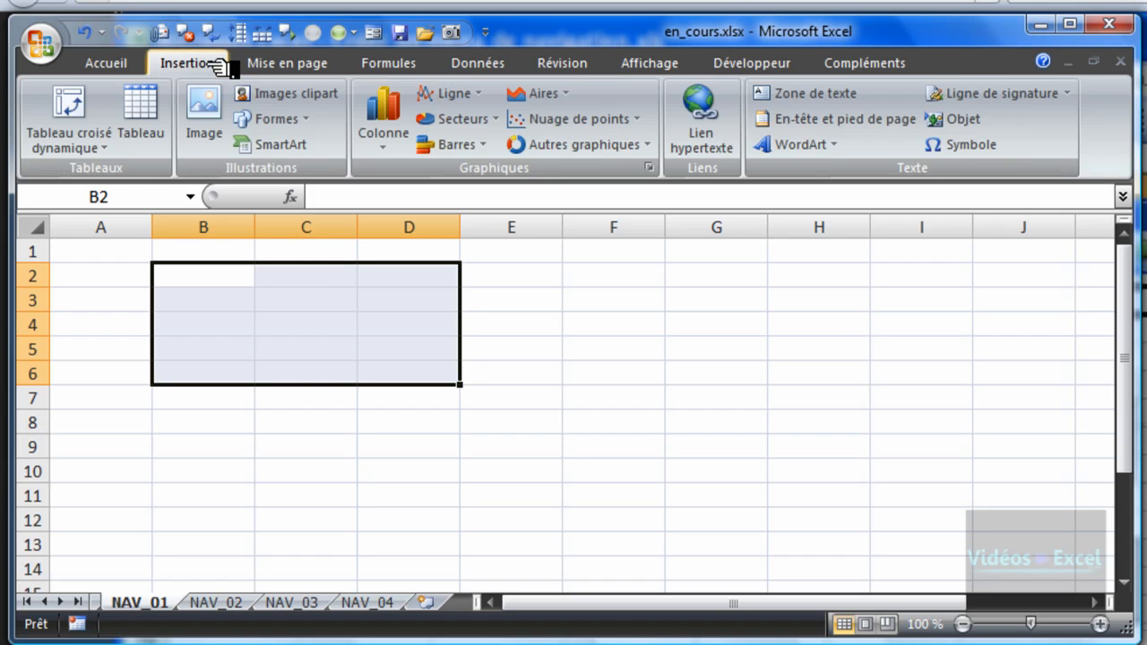
left_click(140, 105)
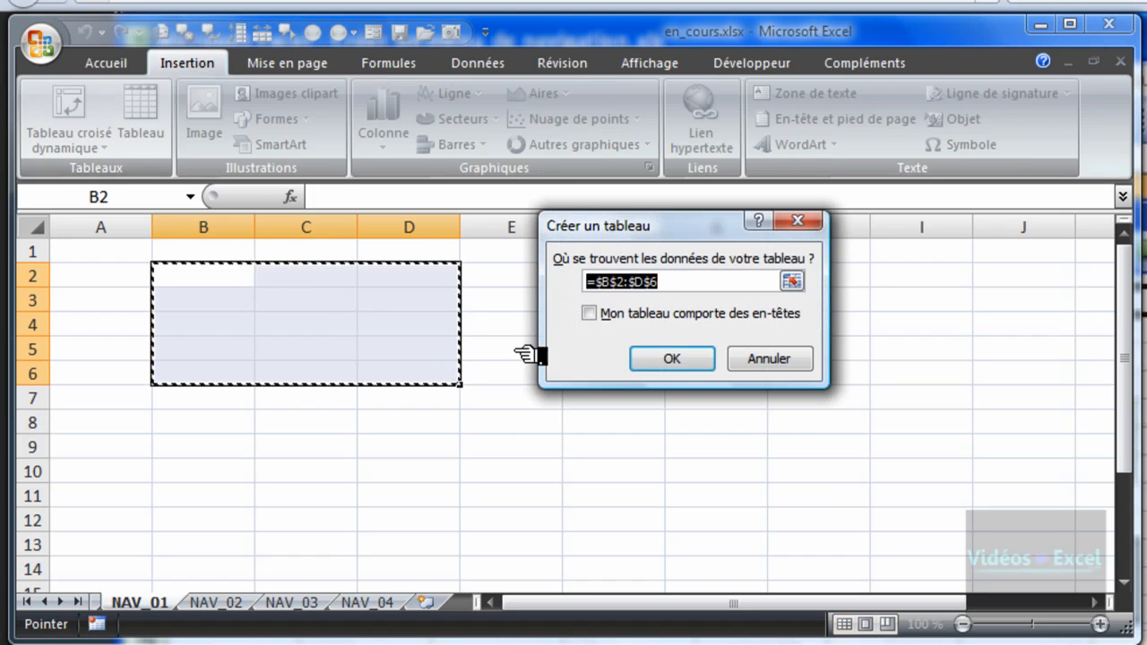
left_click(698, 362)
left_click(387, 357)
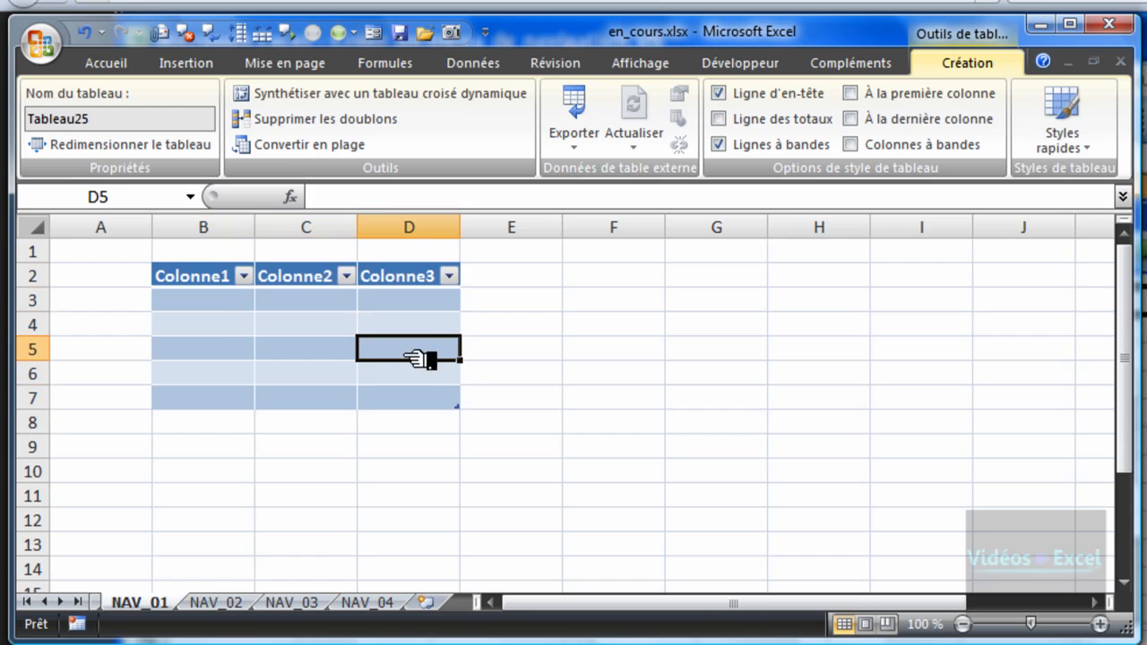
Fill all body cells of the NAV_01 table, B3:D7, with the formula ="Synthèse".
left_click_drag(215, 302, 419, 392)
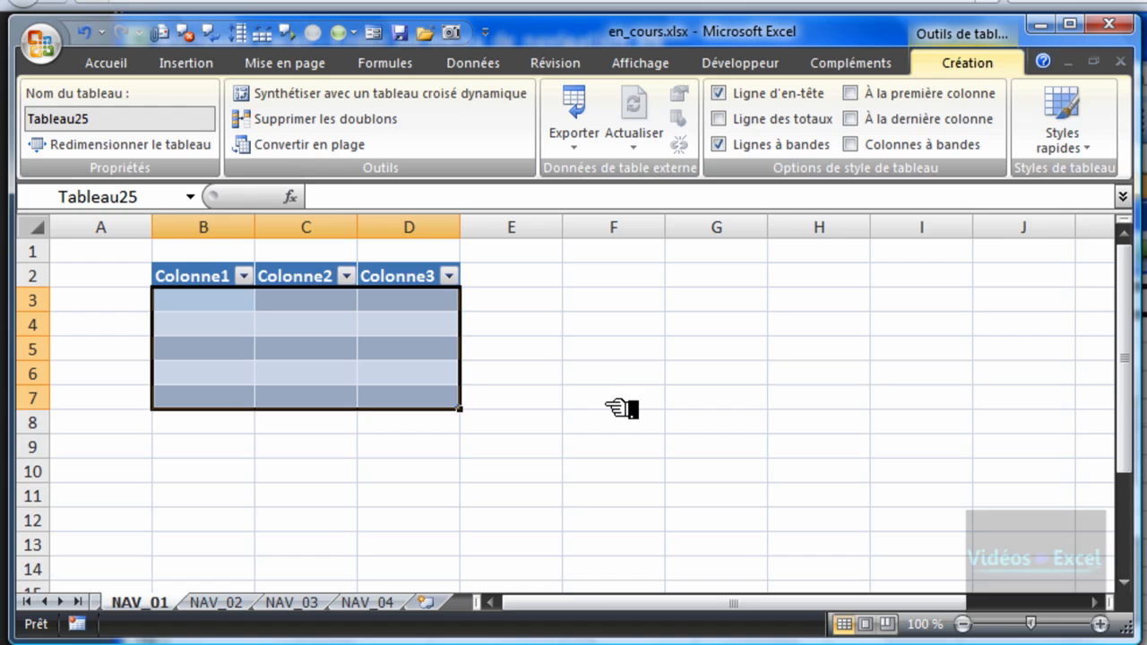
type("=\"Synthèse")
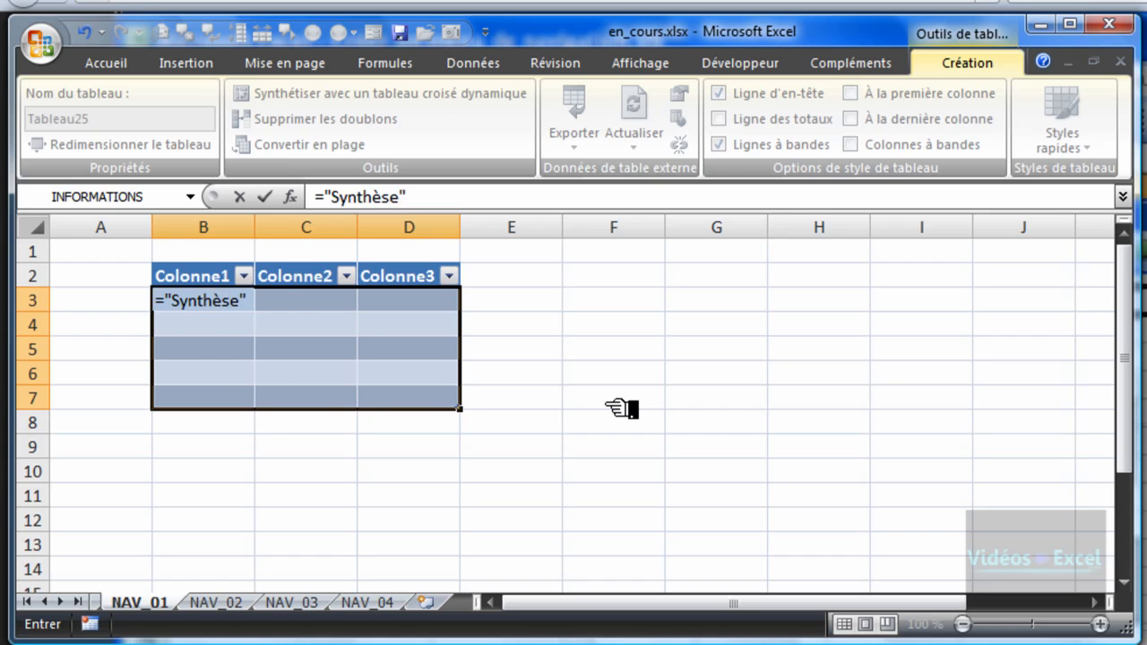
key("ctrl+Return")
left_click(622, 409)
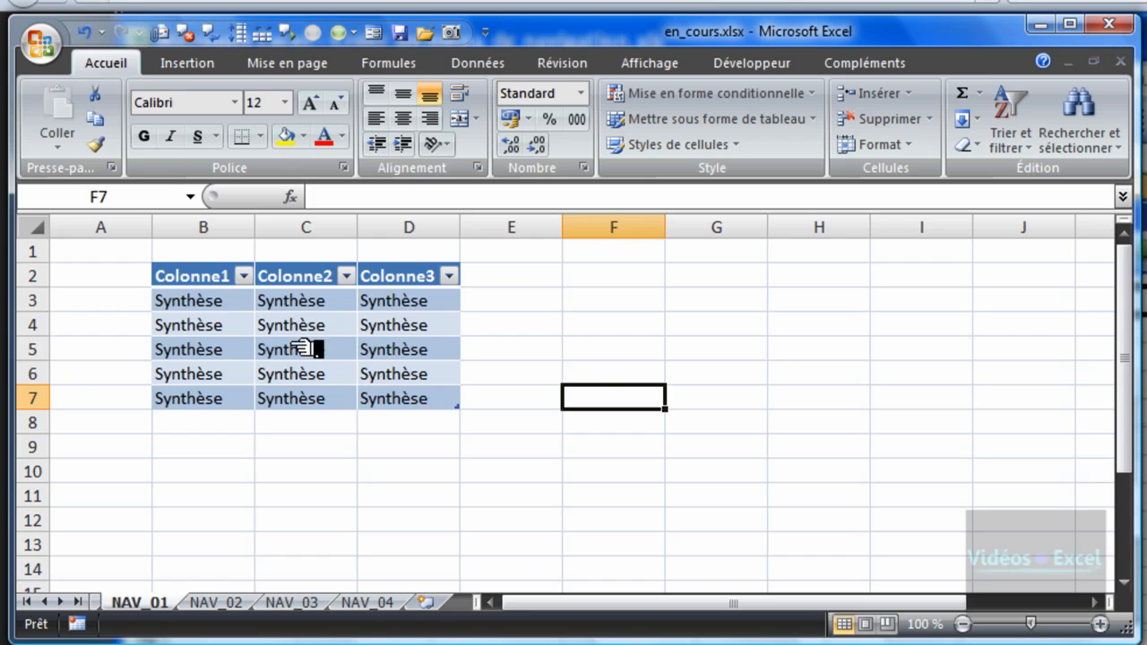
Copy the whole table B2:D7 from NAV_01 and paste it at cell B2 of sheet NAV_02.
left_click_drag(205, 278, 443, 403)
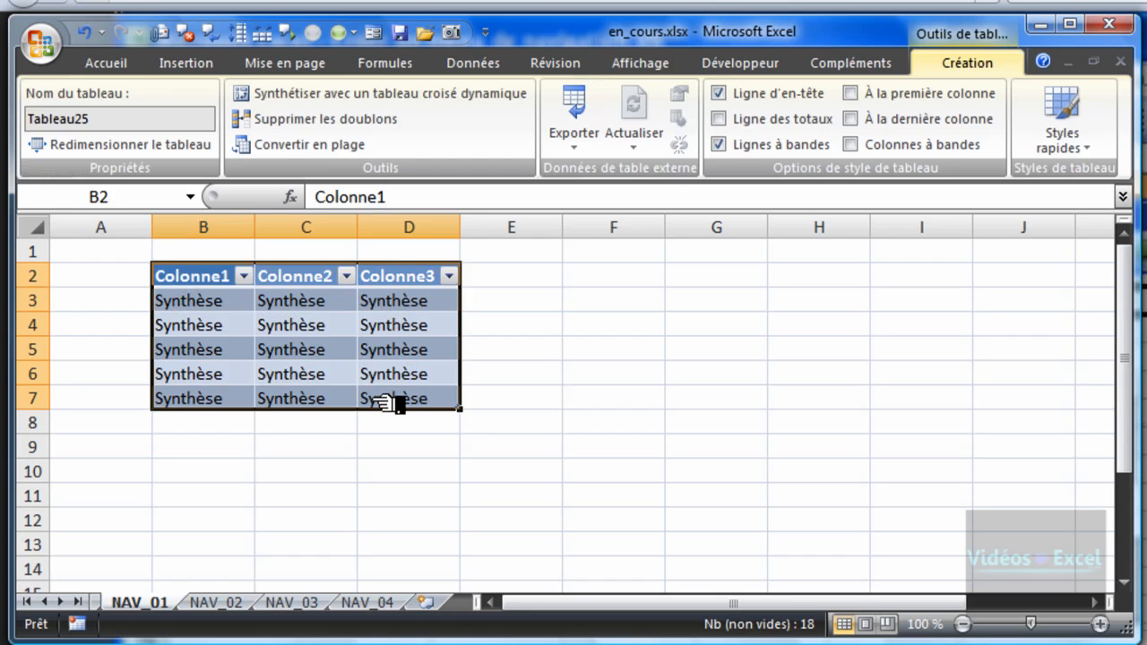
key("ctrl+c")
left_click(220, 602)
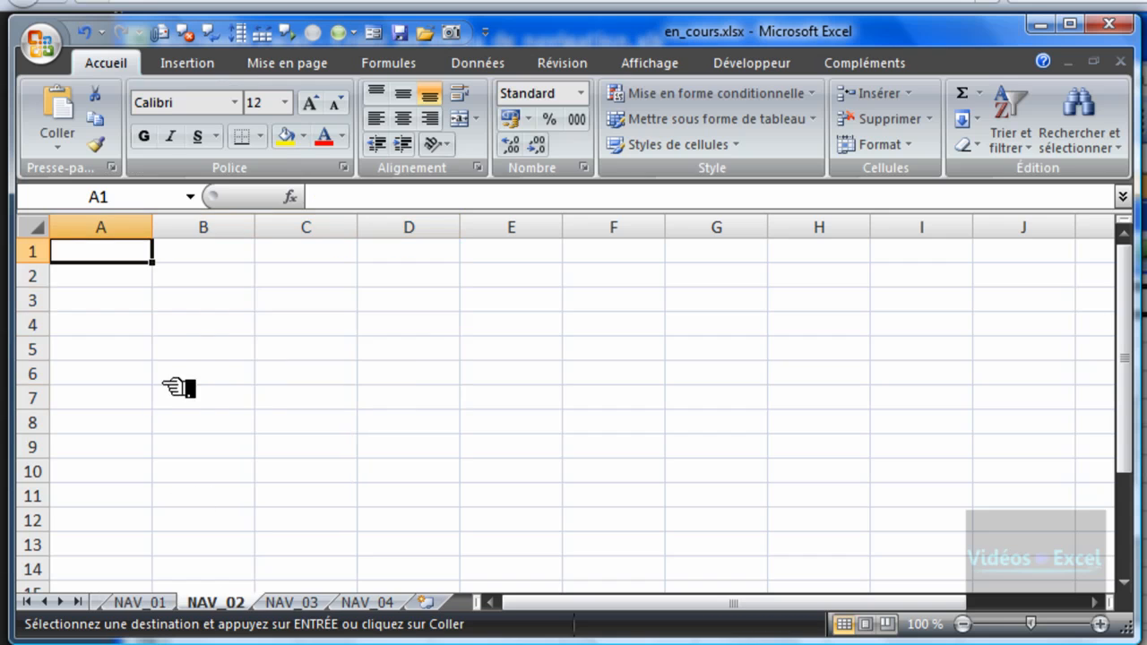
right_click(204, 279)
left_click(294, 339)
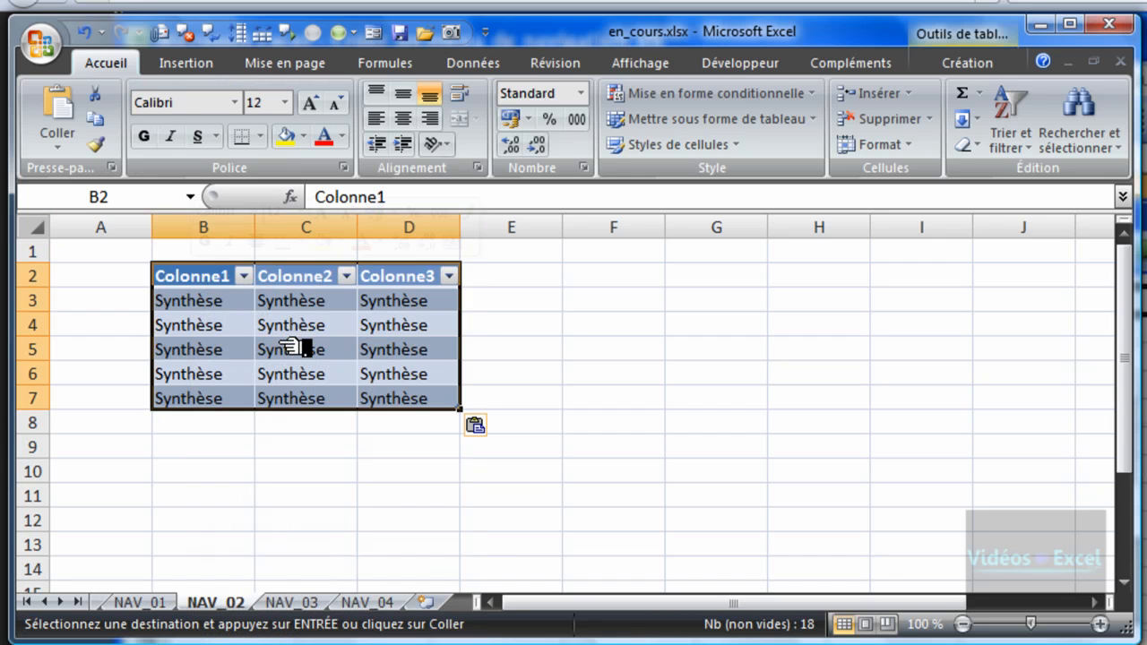
Paste the copied table at cell B2 of sheets NAV_03 and NAV_04.
left_click(303, 604)
left_click(195, 281)
key("ctrl+v")
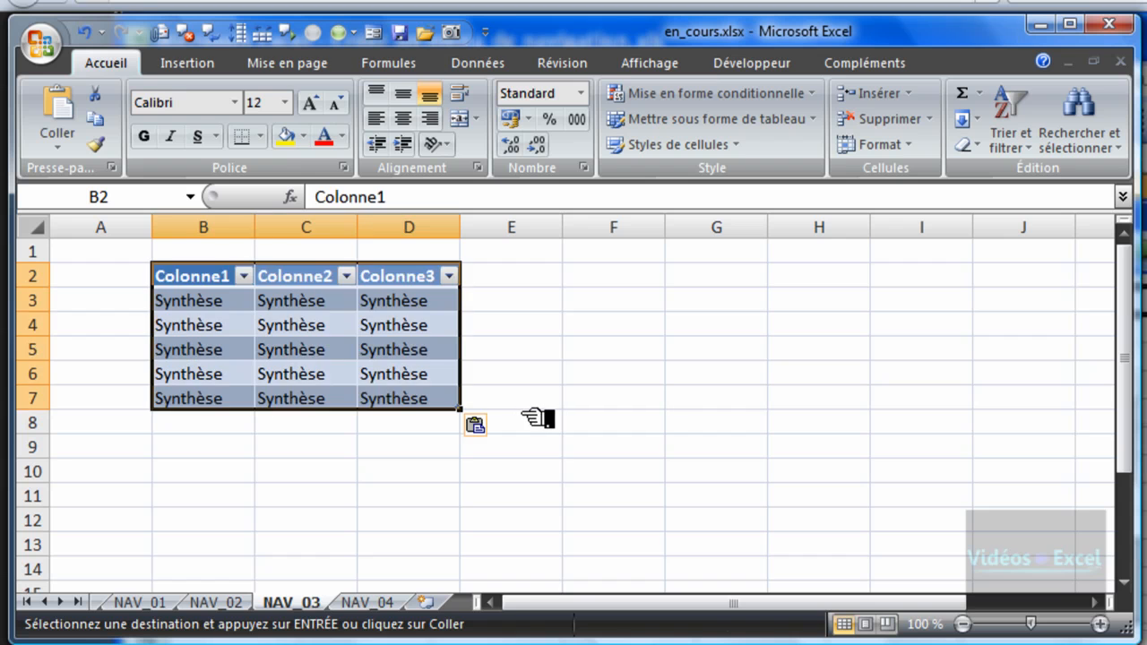
left_click(368, 603)
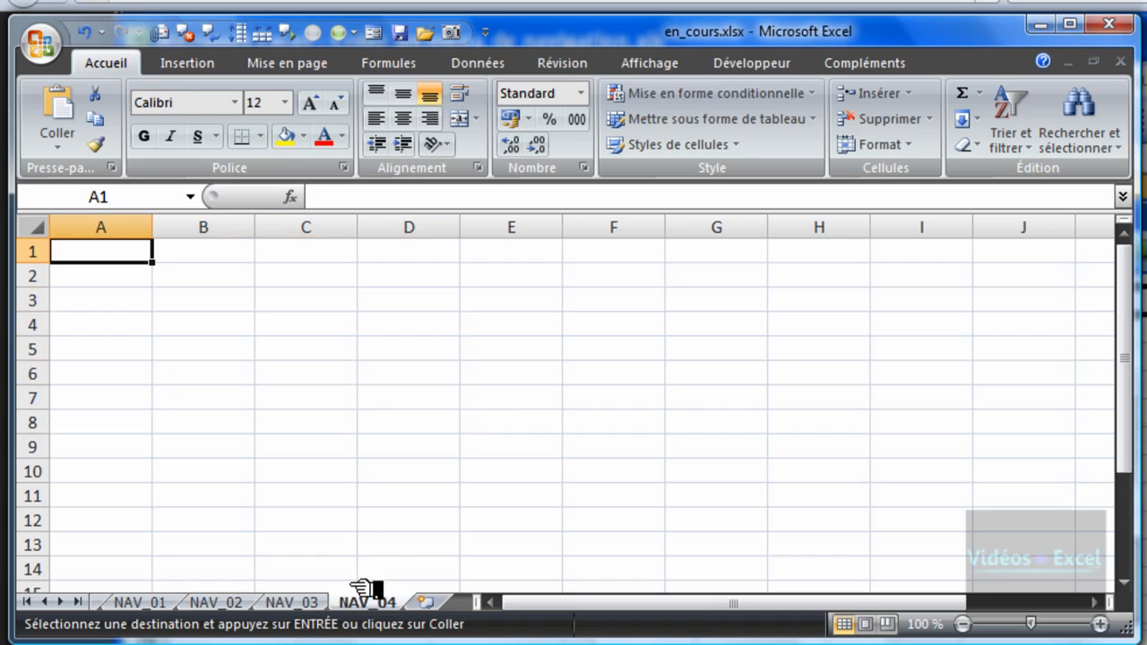
left_click(210, 281)
key("ctrl+v")
key("Escape")
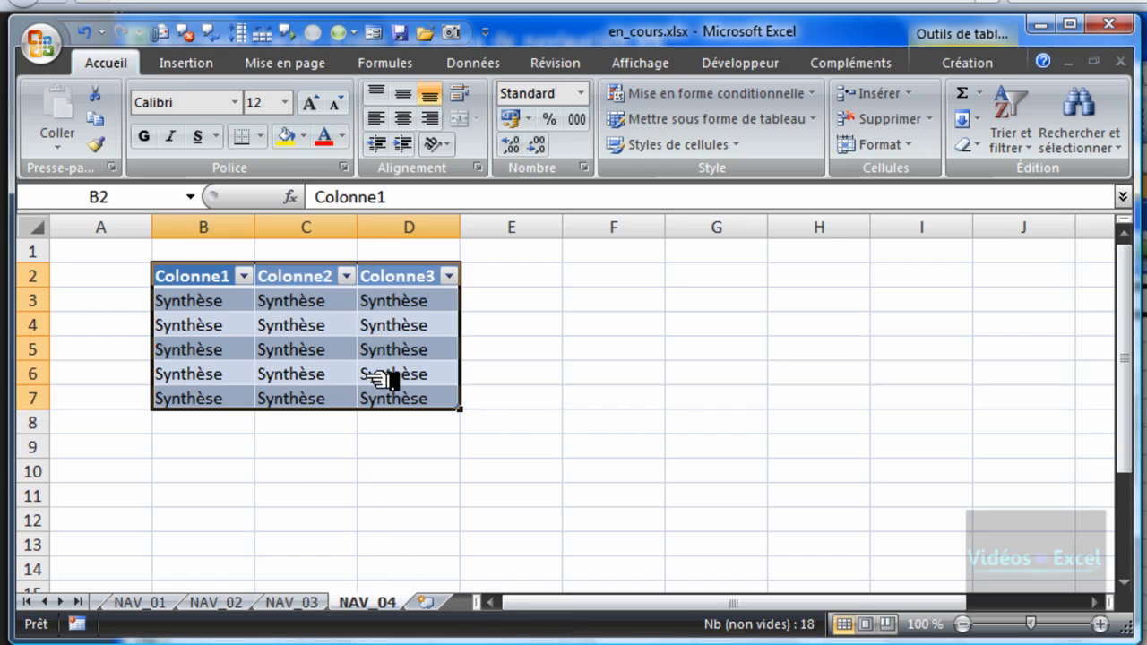
Replace the contents of all table body cells B3:D7 on NAV_04 with the formula ="données 04".
left_click(341, 376)
left_click_drag(228, 308, 410, 398)
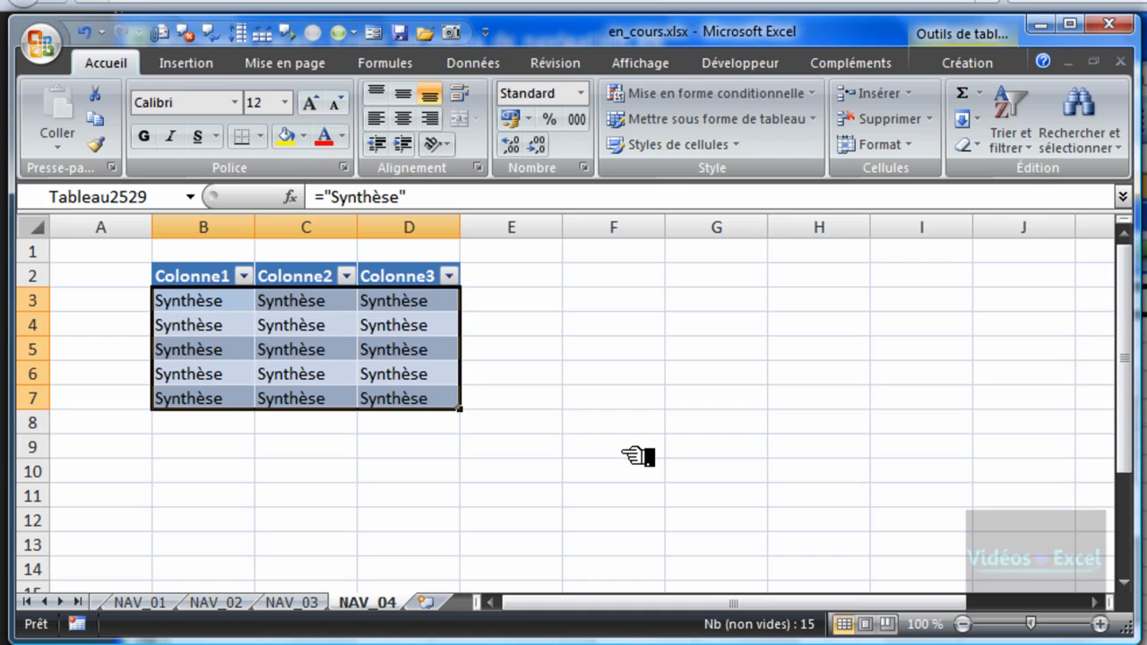
type("=\"donnée")
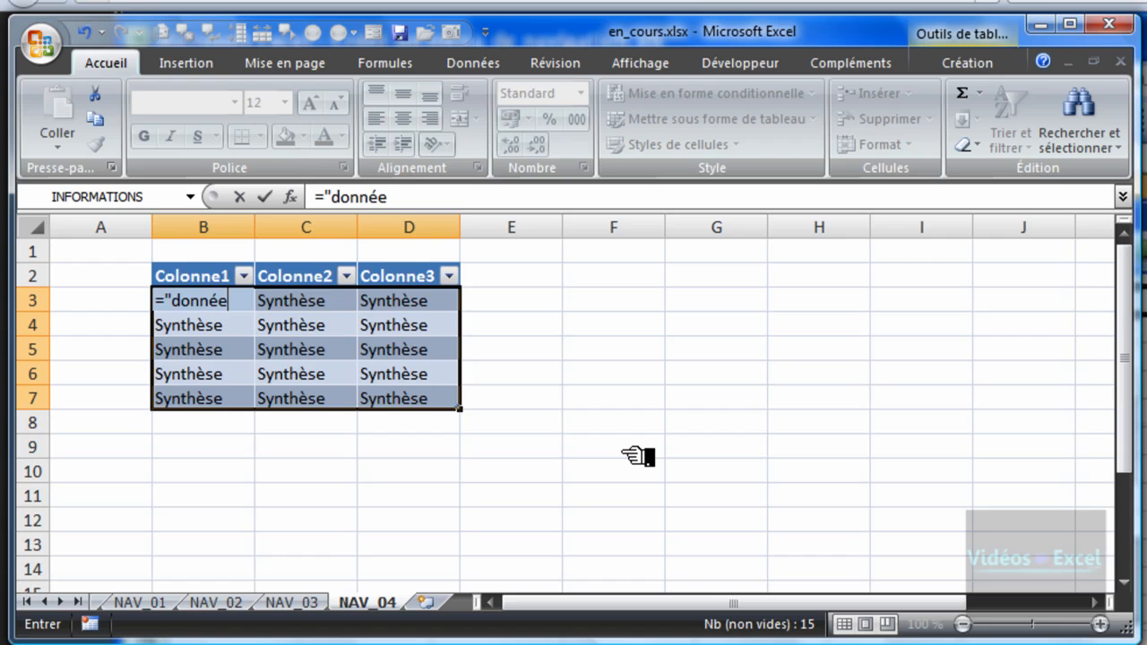
type("s 04")
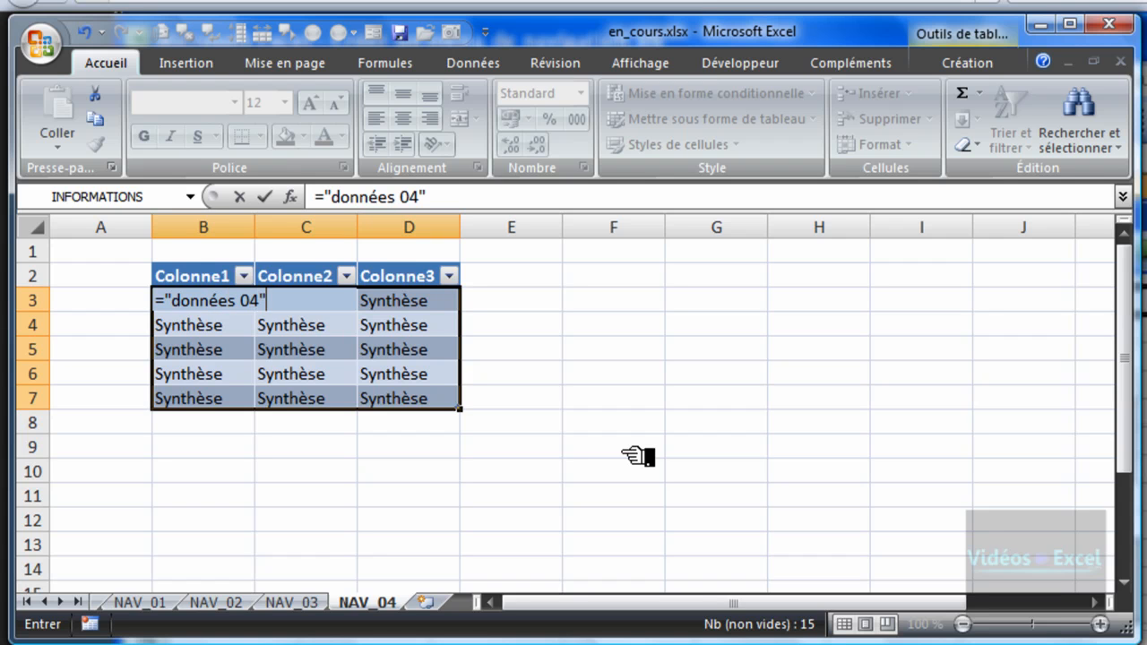
key("ctrl+Return")
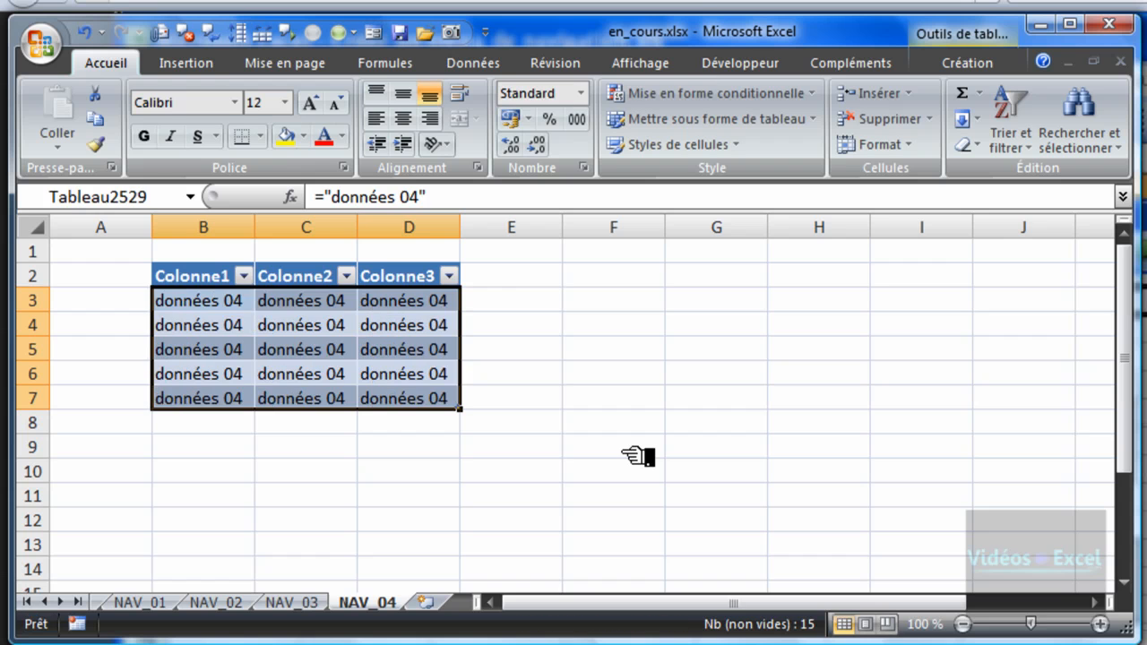
left_click(343, 491)
Replace the contents of all table body cells B3:D7 on NAV_03 with the formula ="Données 03".
left_click(323, 600)
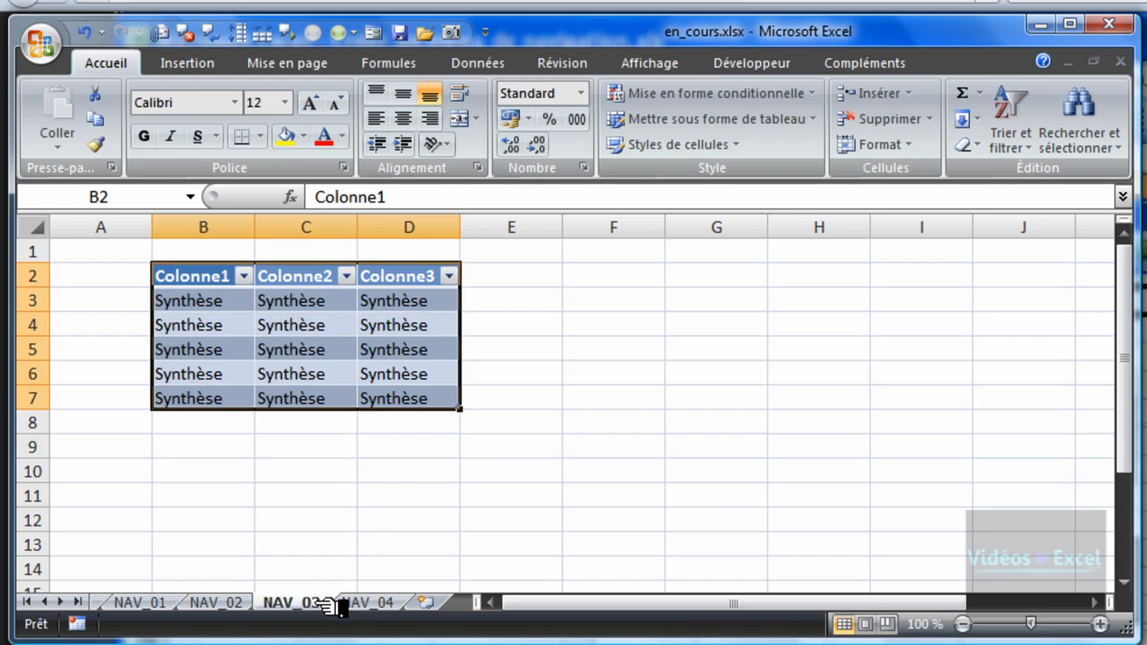
left_click_drag(215, 302, 420, 412)
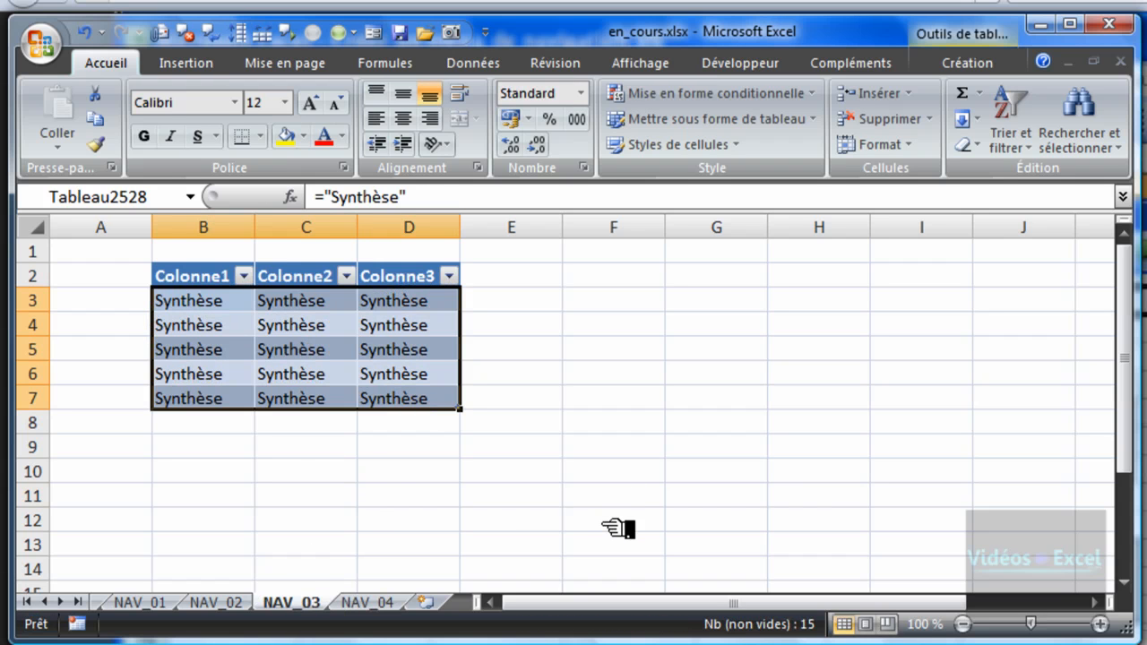
type("=\"Données")
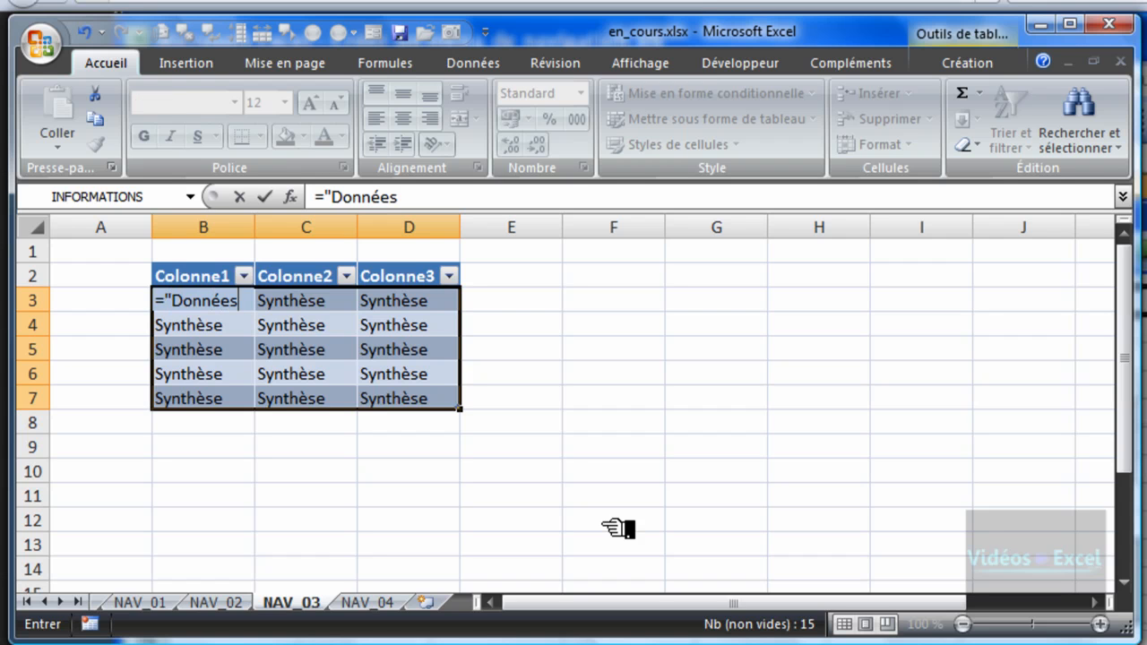
type(" 03")
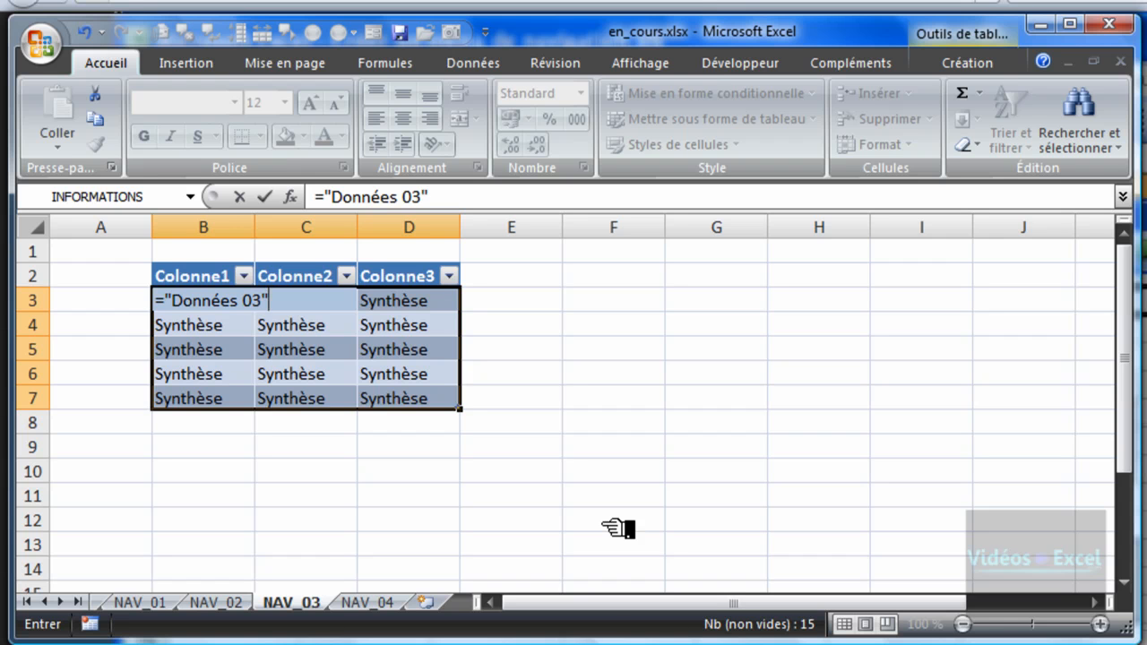
type("\"")
key("ctrl+Return")
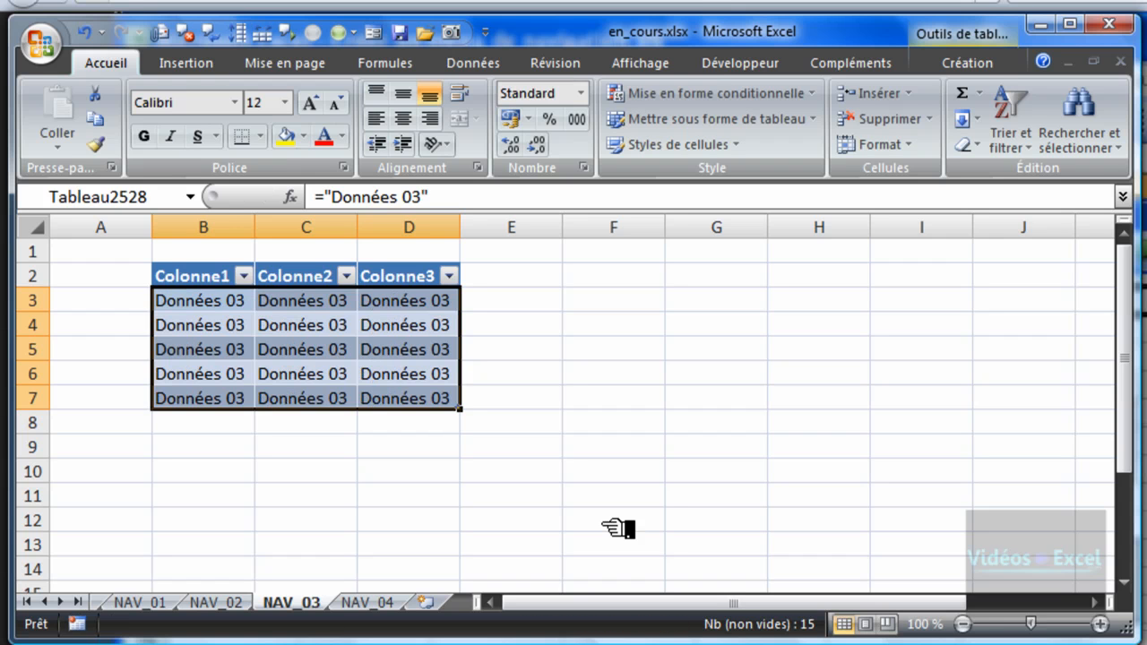
left_click(618, 529)
Replace the contents of all table body cells B3:D7 on NAV_02 with the formula ="Données 02".
left_click(218, 603)
left_click_drag(199, 303, 392, 403)
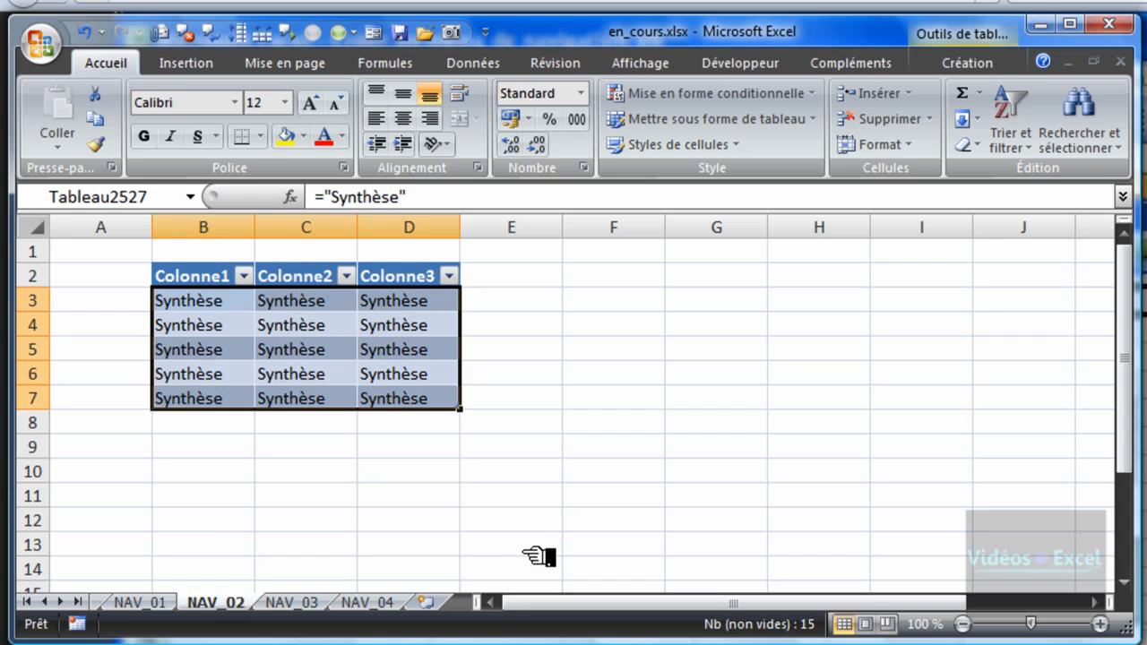
type("=\"Données")
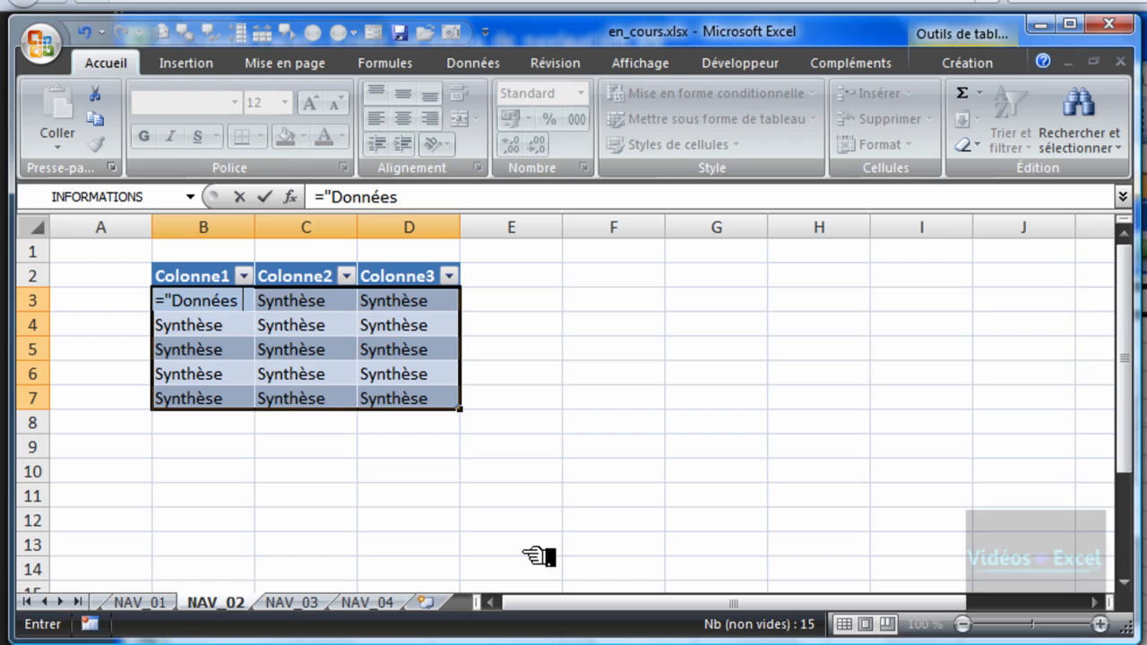
type(" 02")
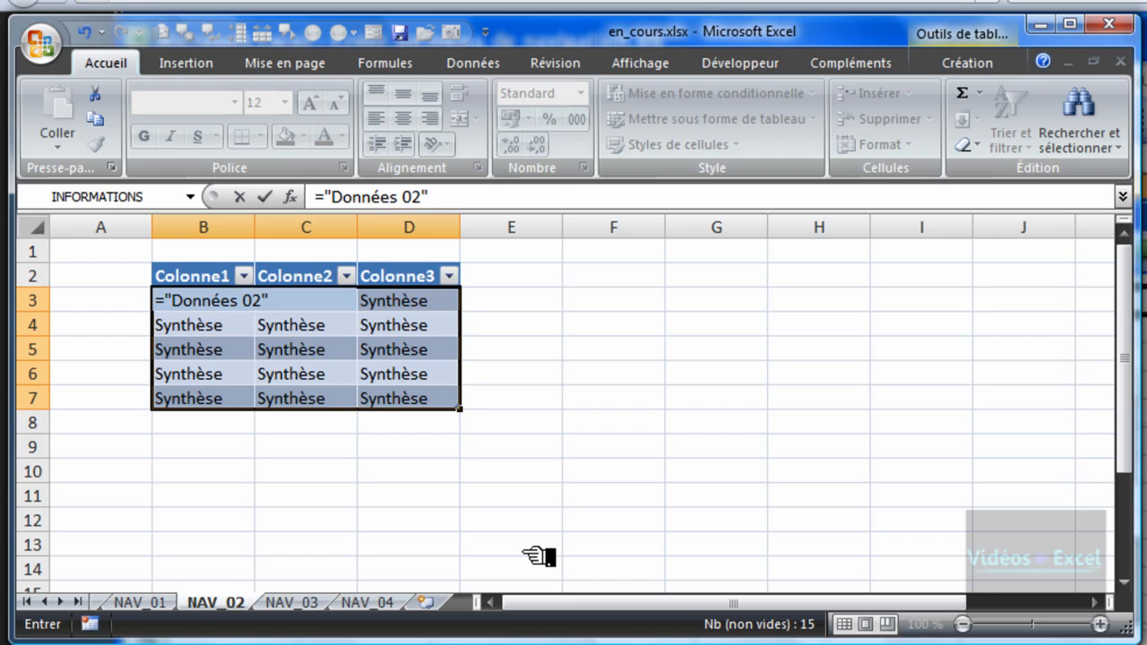
key("ctrl+Return")
left_click(528, 554)
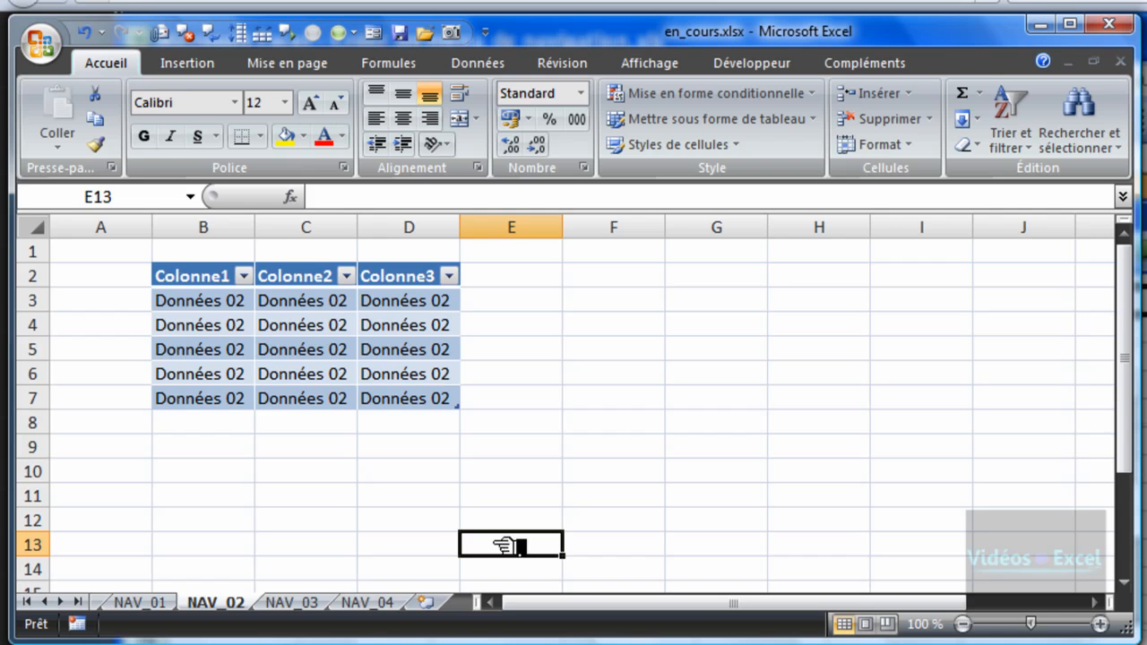
Review the tables on NAV_04, NAV_03 and NAV_02, and return to cell F2 on sheet NAV_01.
left_click(368, 603)
left_click(296, 603)
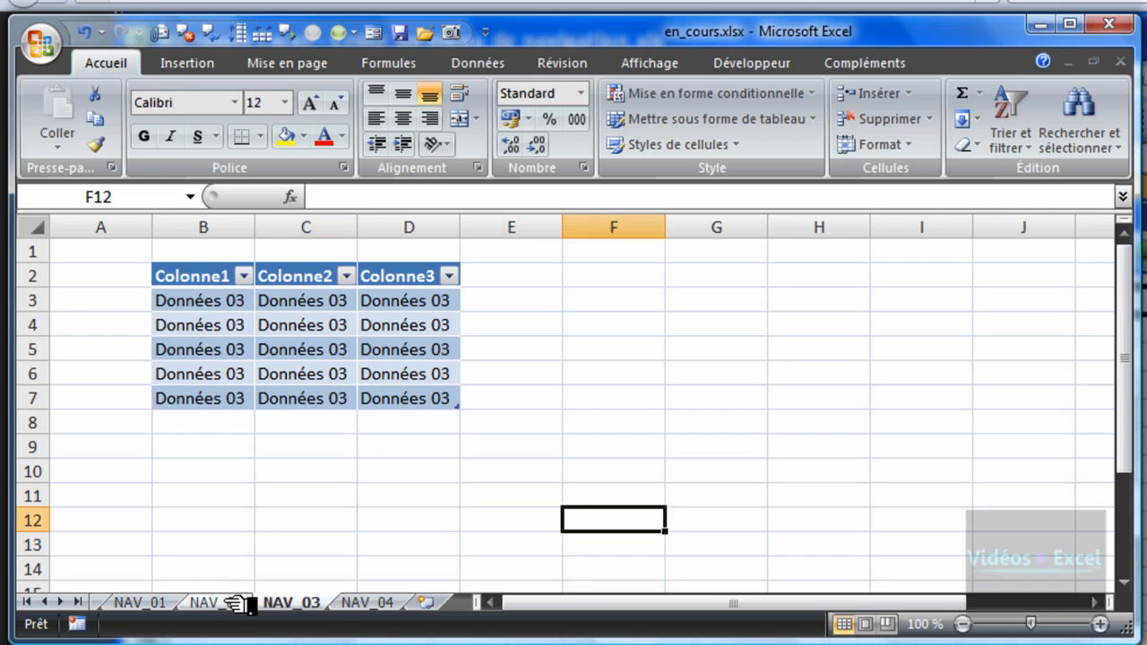
left_click(224, 602)
left_click(142, 602)
left_click(300, 324)
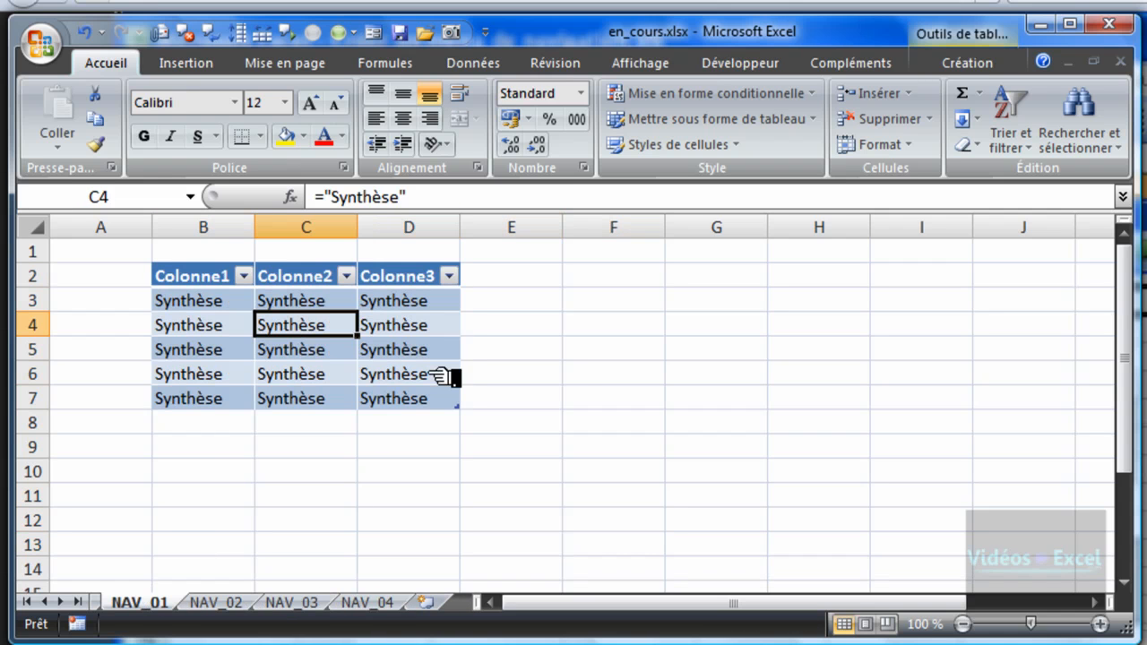
left_click(616, 282)
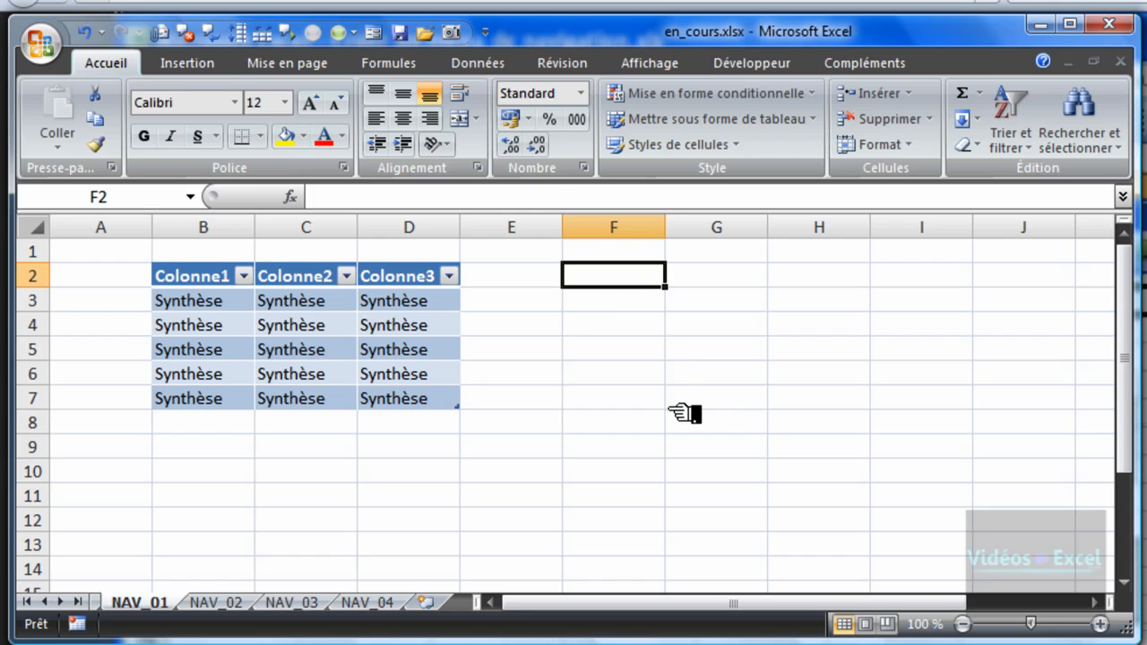
left_click(217, 602)
left_click(291, 603)
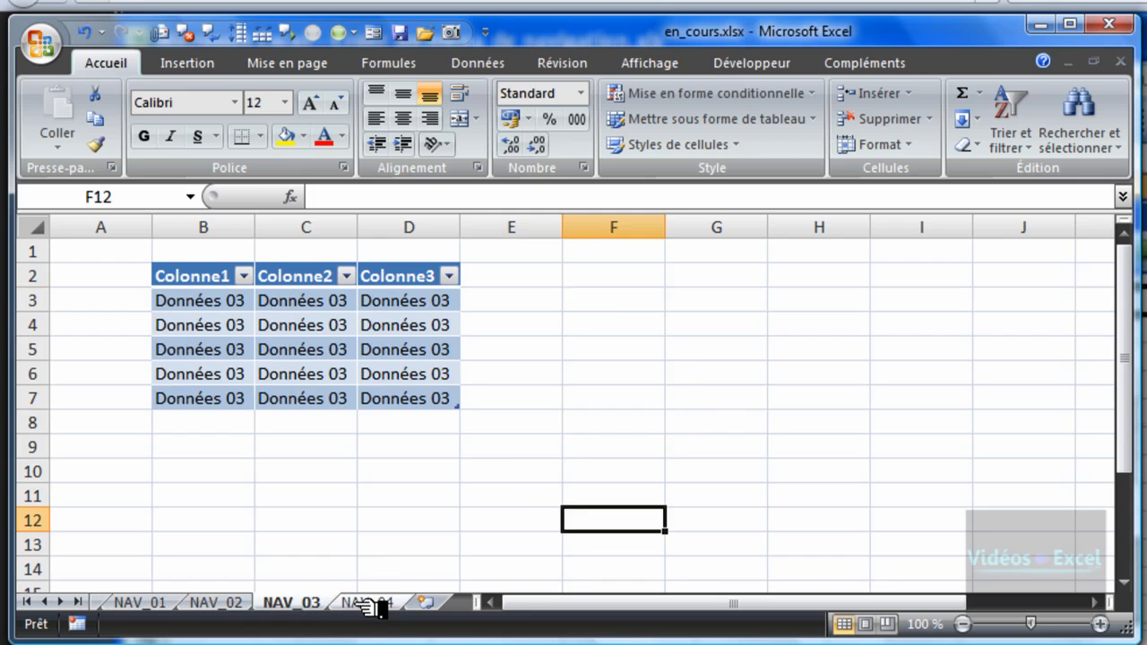
left_click(368, 602)
left_click(144, 602)
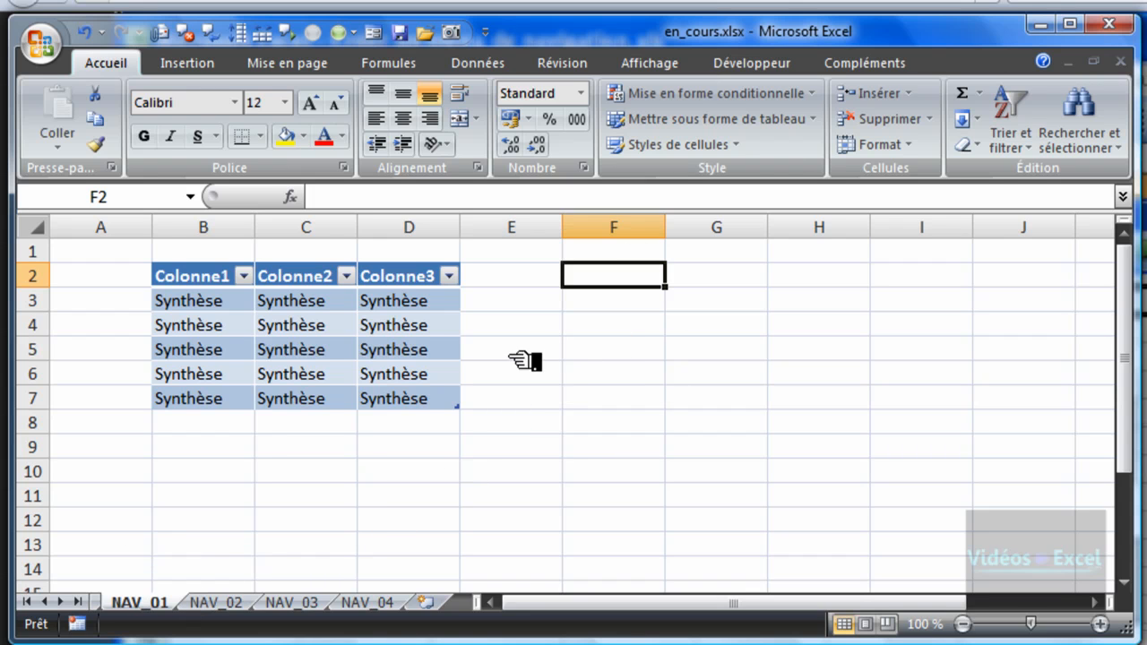
Draw a bevelled plaque shape about 3.7 cm wide and 1.6 cm high on NAV_01, starting at cell F2.
left_click(215, 65)
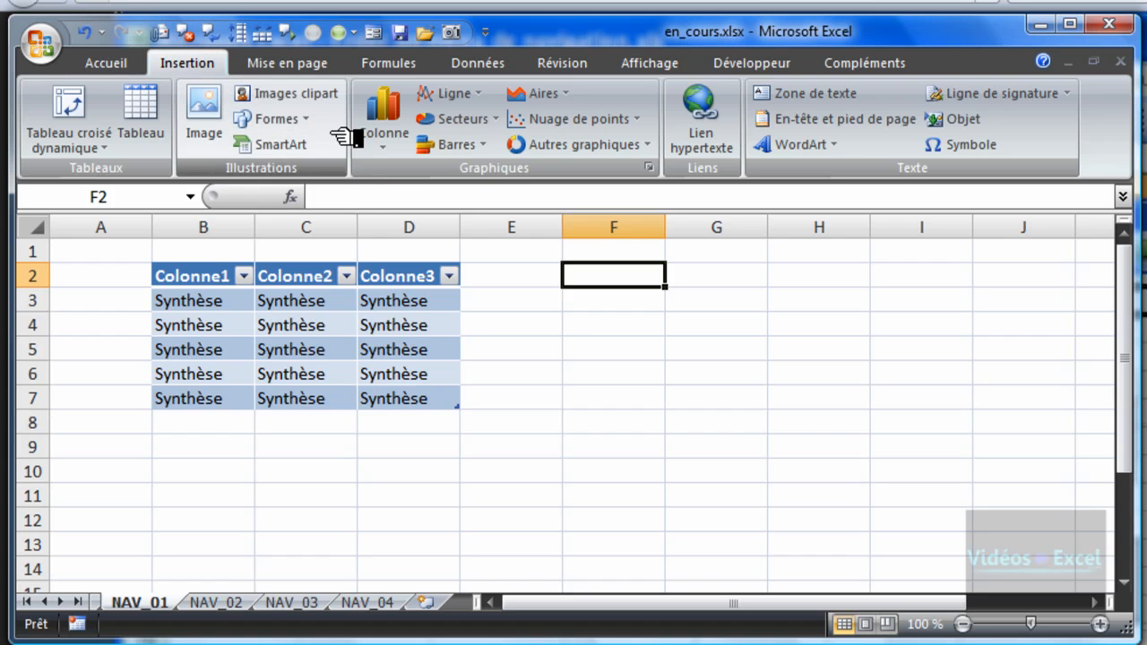
left_click(305, 118)
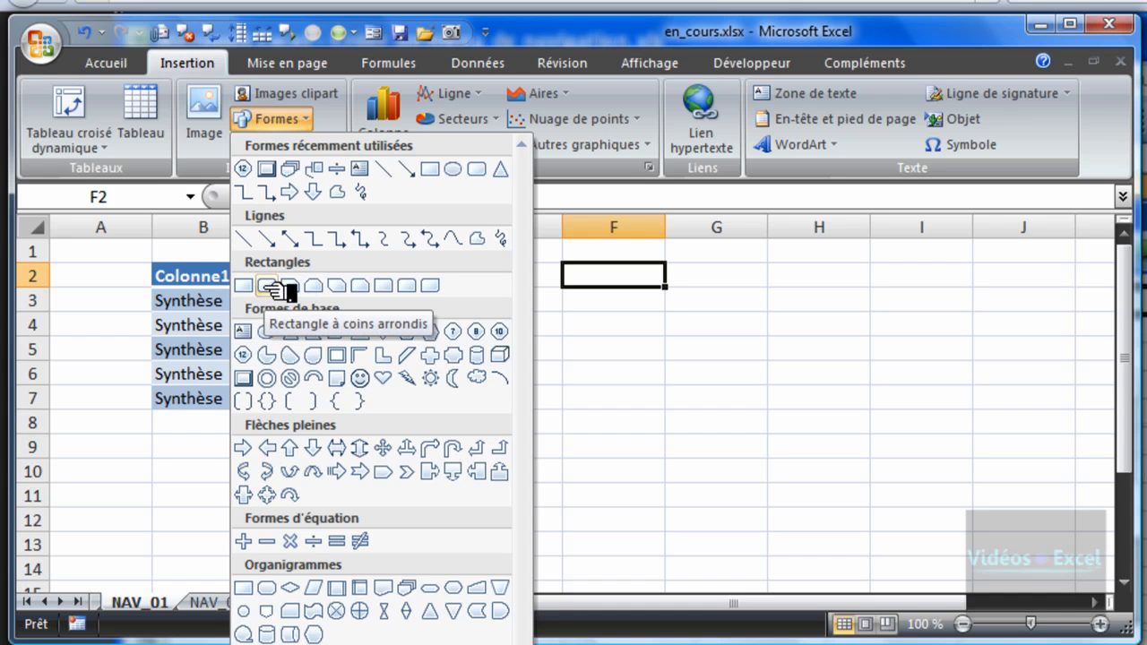
left_click(244, 378)
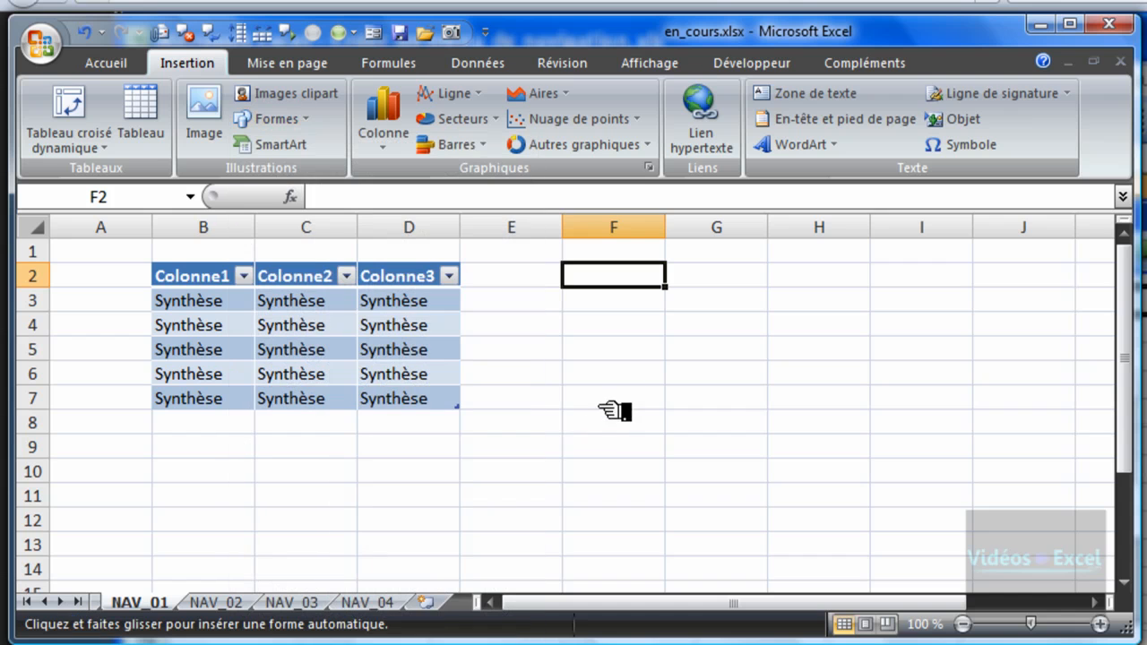
mouse_move(565, 265)
left_mouse_down()
mouse_move(709, 301)
mouse_move(732, 319)
mouse_move(729, 334)
left_mouse_up()
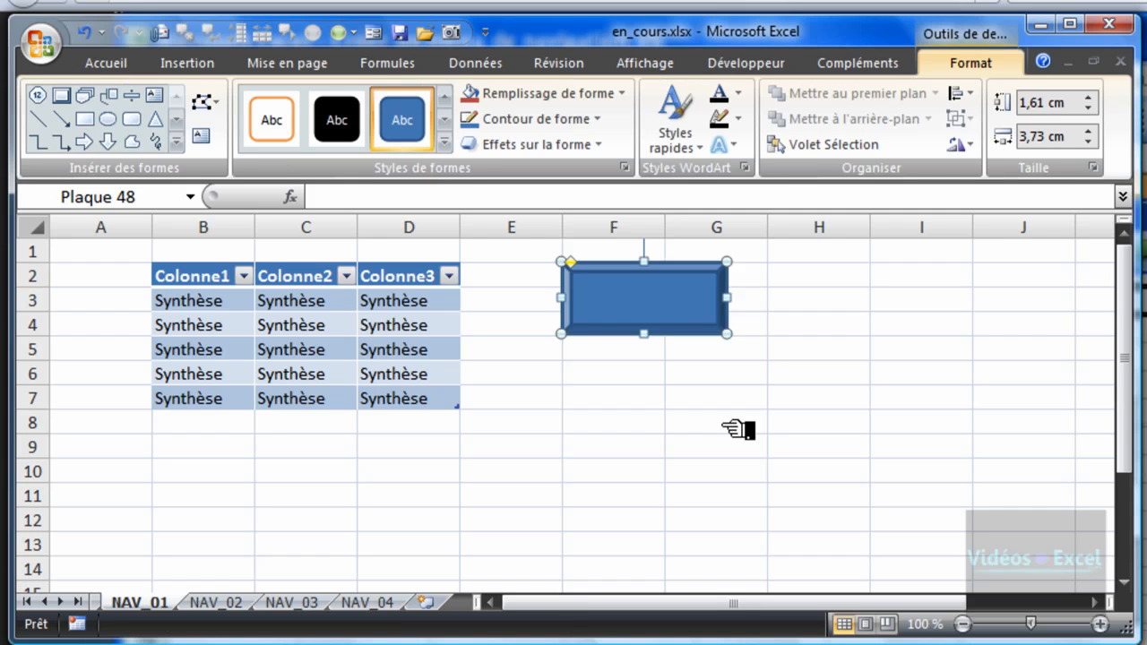
left_click(736, 429)
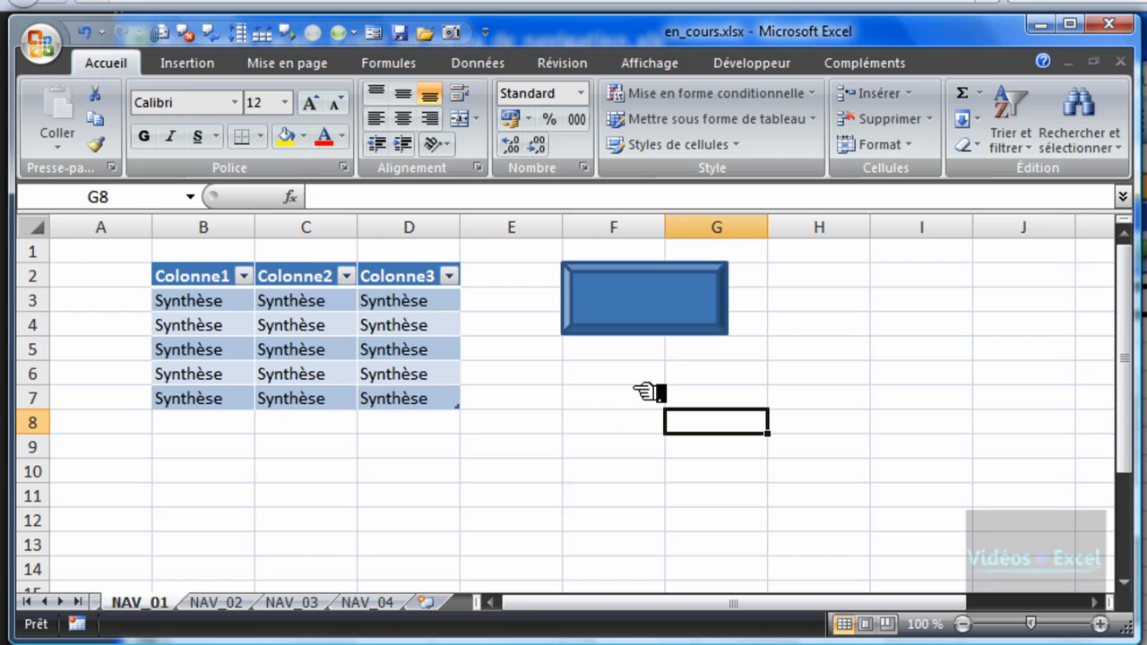
left_click(217, 603)
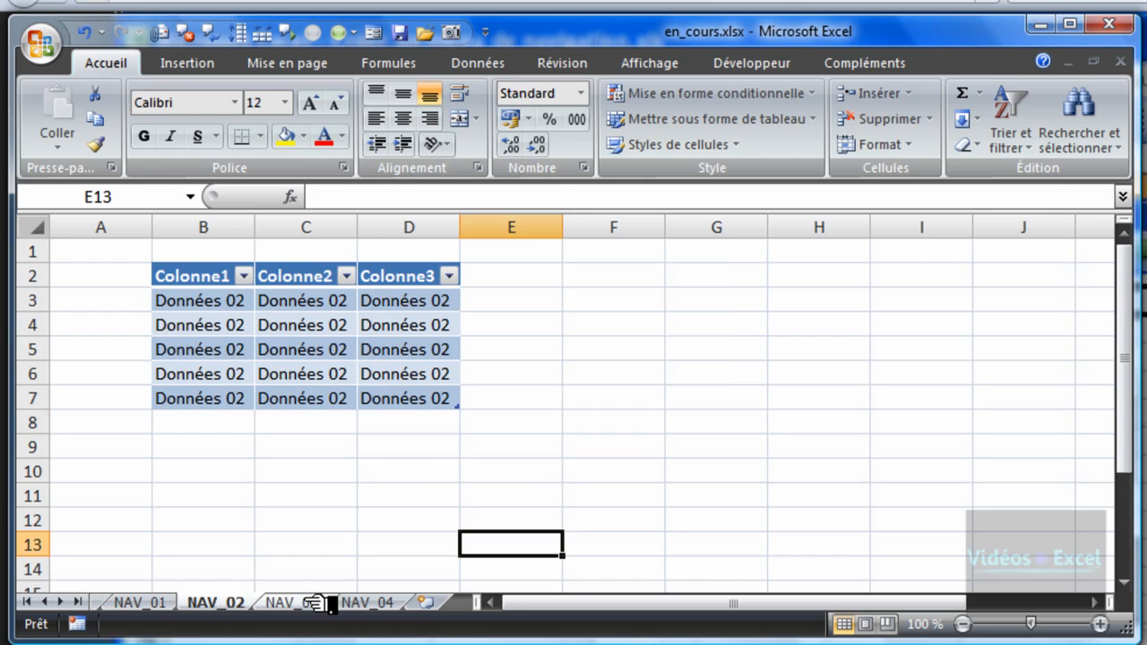
left_click(292, 604)
left_click(368, 603)
left_click(159, 606)
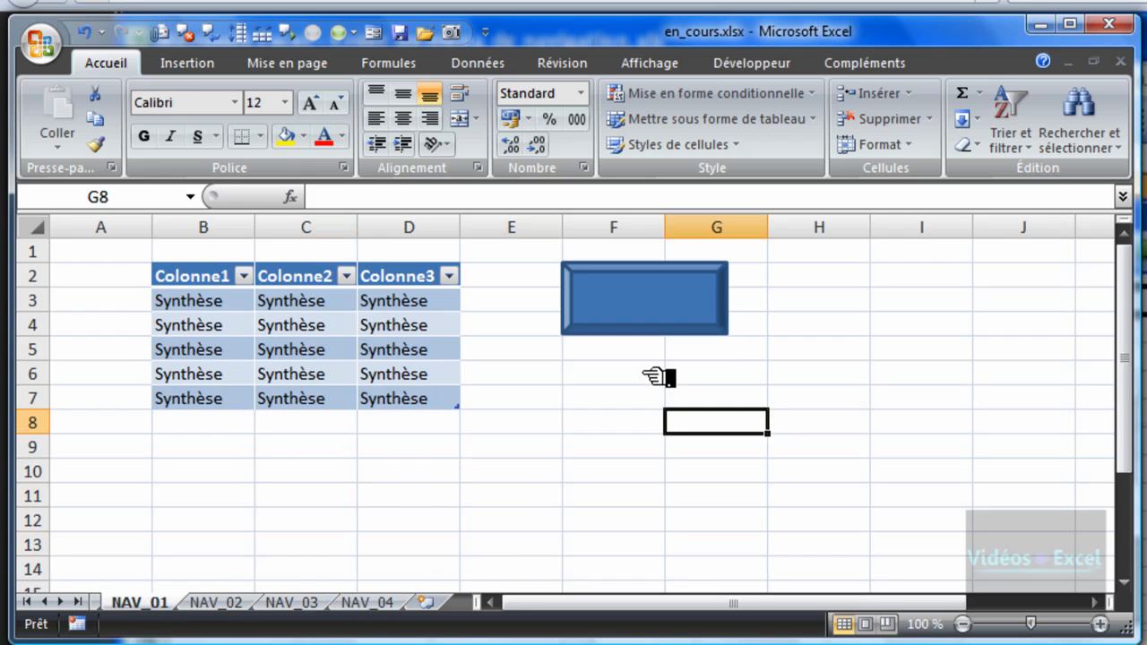
Copy the plaque shape and paste three duplicates below the table, at cells B9, D9 and F9.
left_click(654, 337, "ctrl")
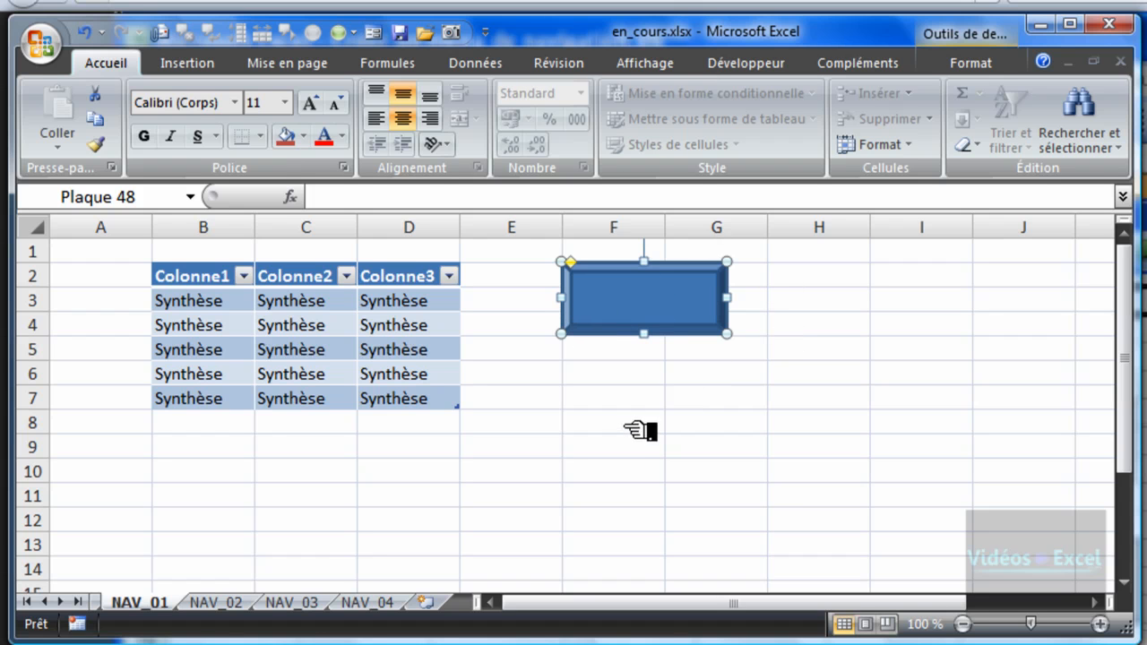
left_click(180, 454)
key("ctrl+v")
left_click(404, 447)
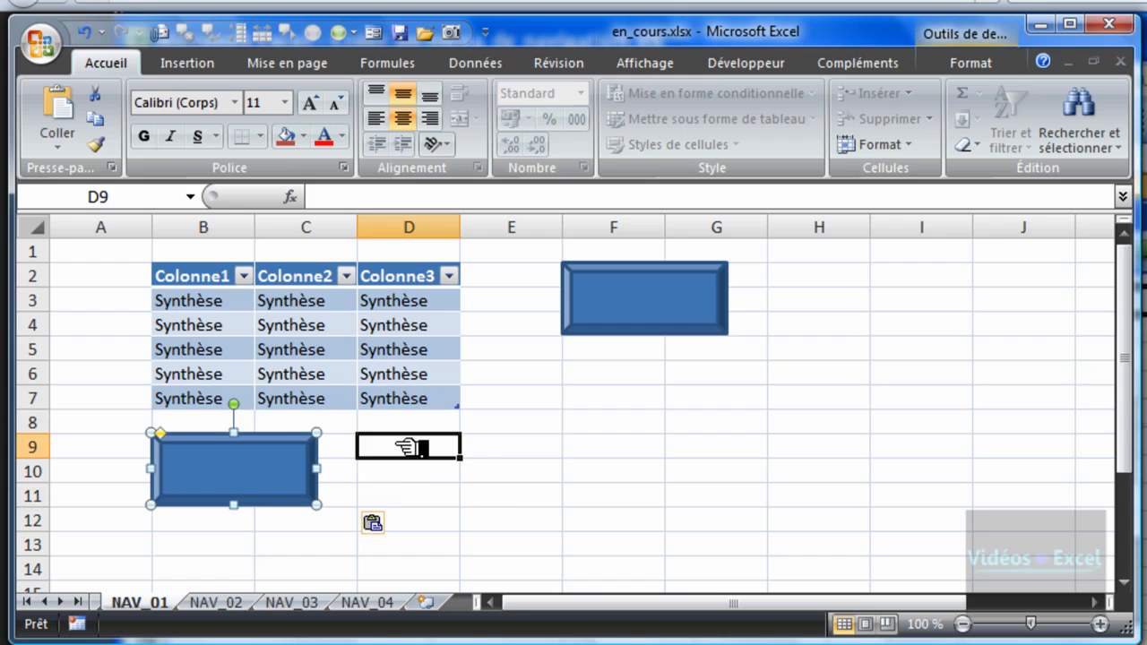
key("ctrl+v")
left_click(604, 439)
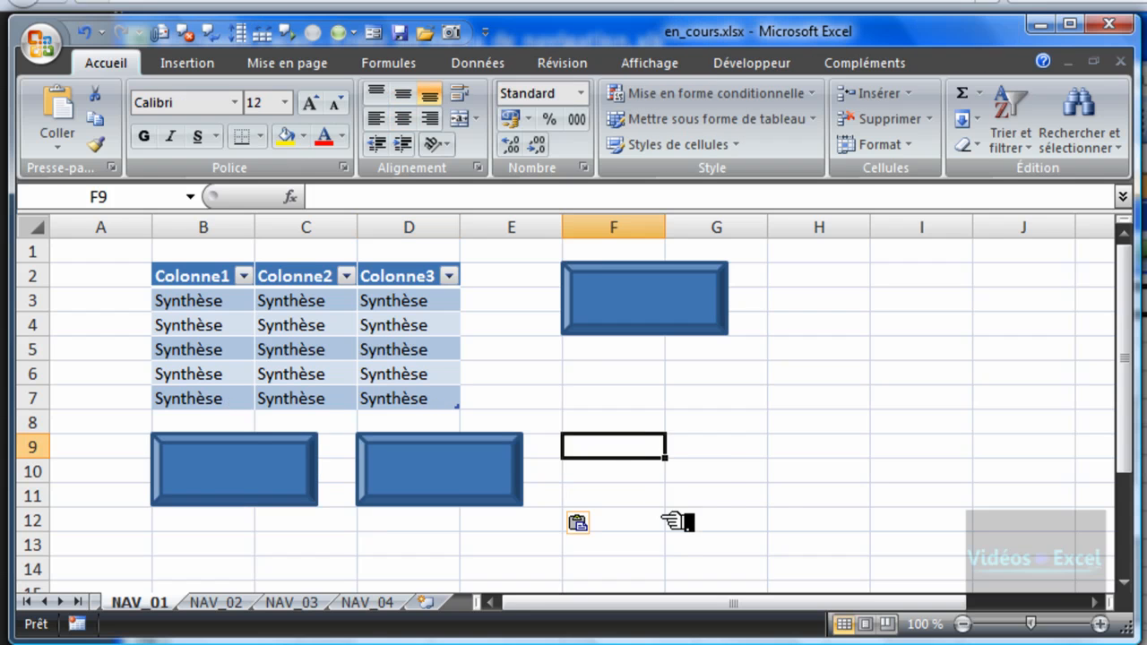
key("ctrl+v")
key("Escape")
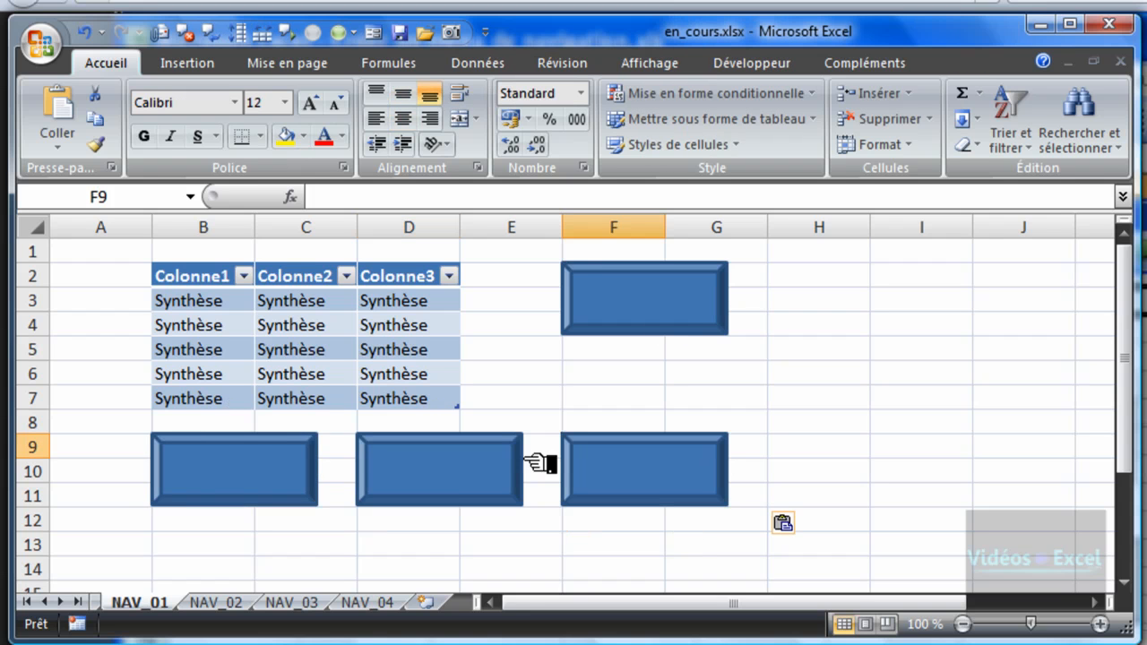
Add the text NAV_01 to the plaque shape at cell F2.
left_click(717, 381)
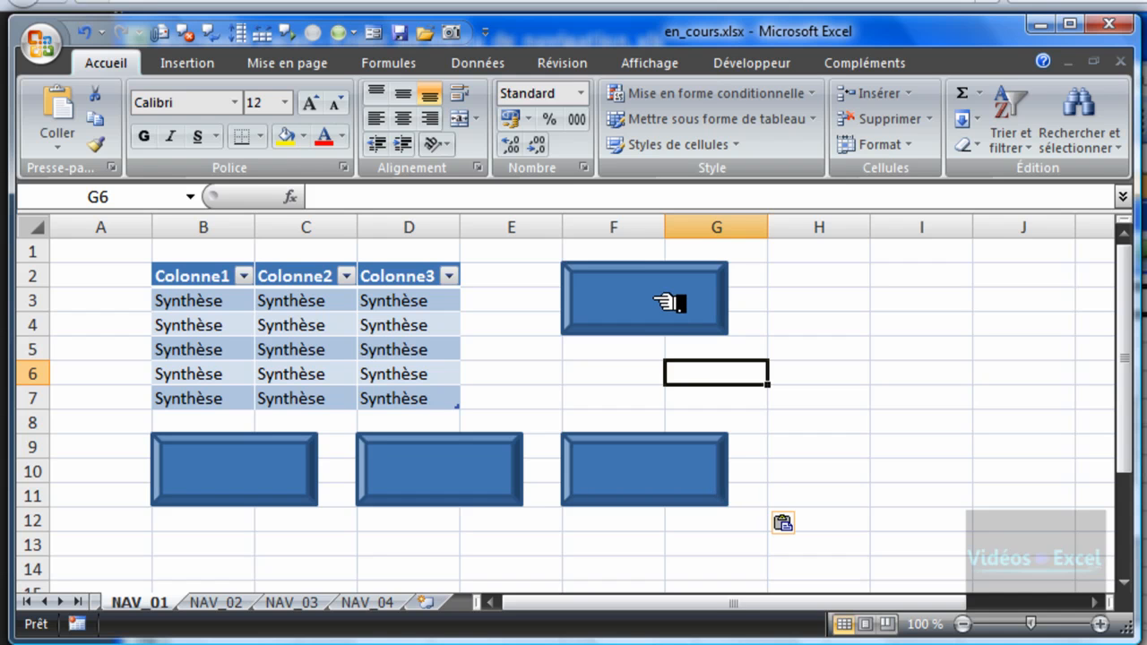
left_click(668, 303)
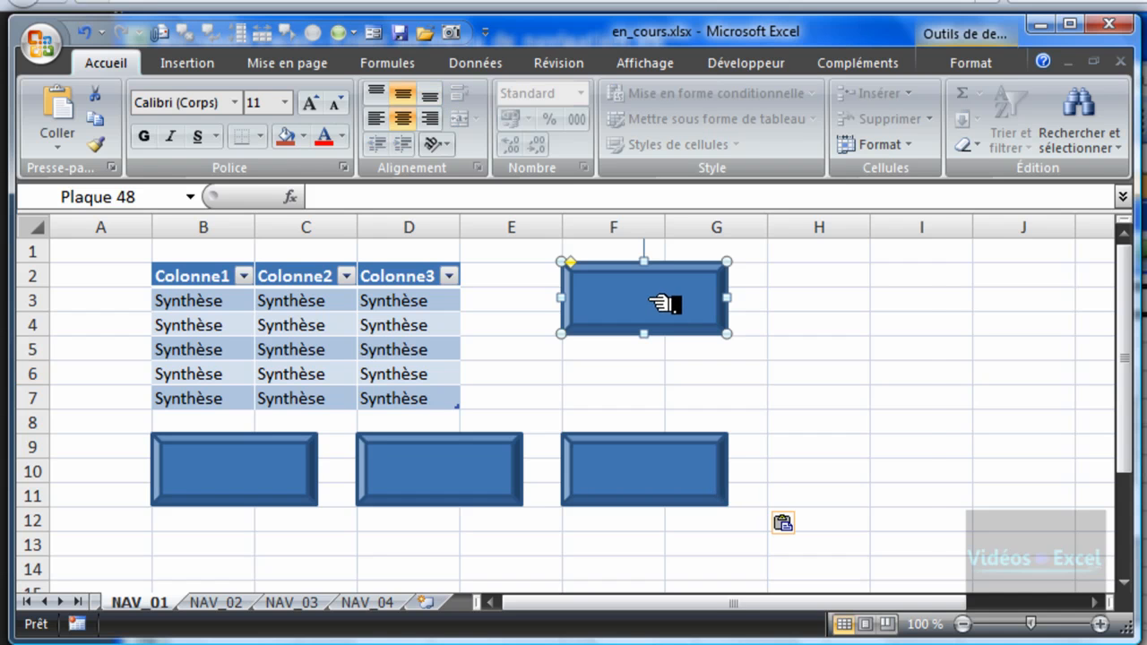
right_click(652, 303)
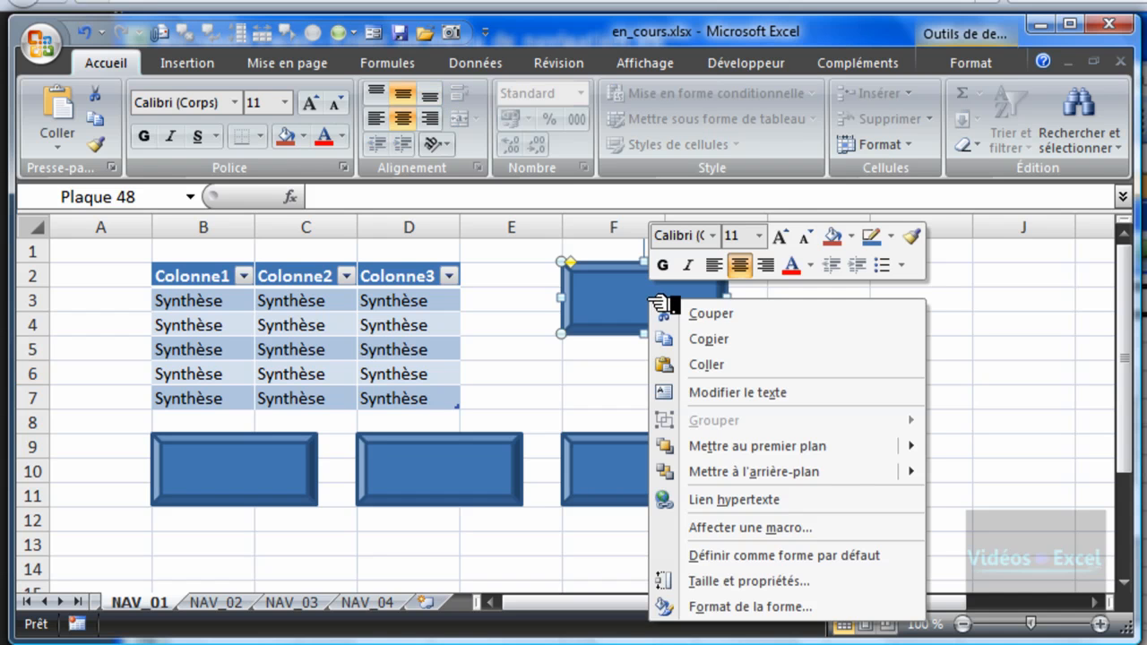
left_click(821, 399)
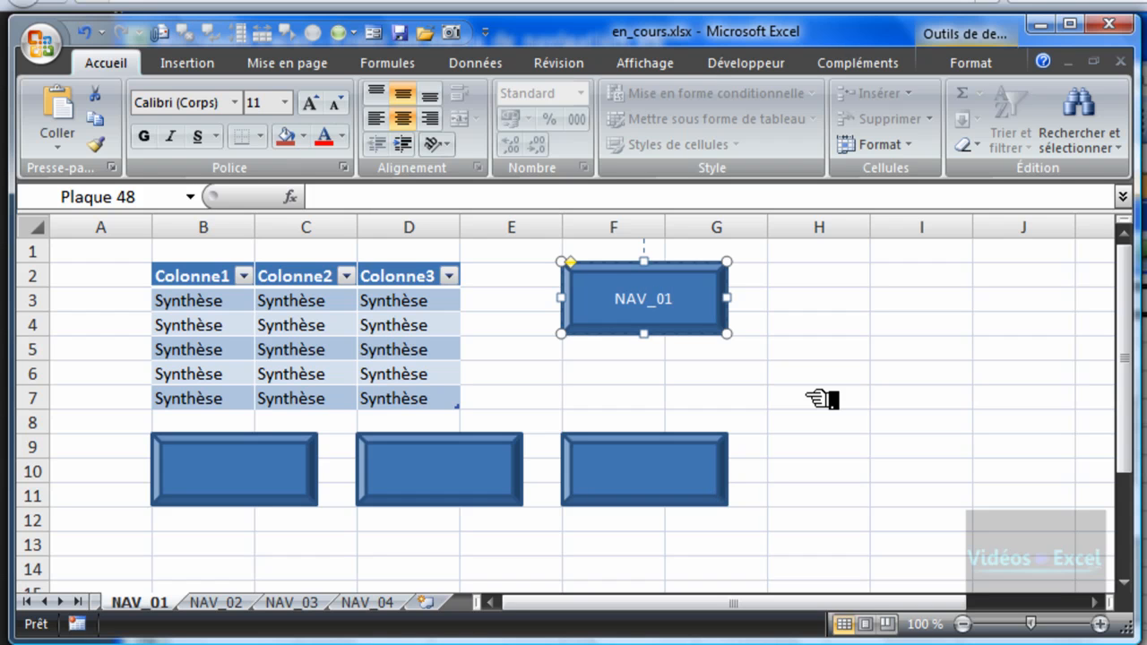
left_click(821, 399)
Label the three plaques in row 9 NAV_02, NAV_03 and NAV_04, in order from column B to column F.
left_click(231, 466)
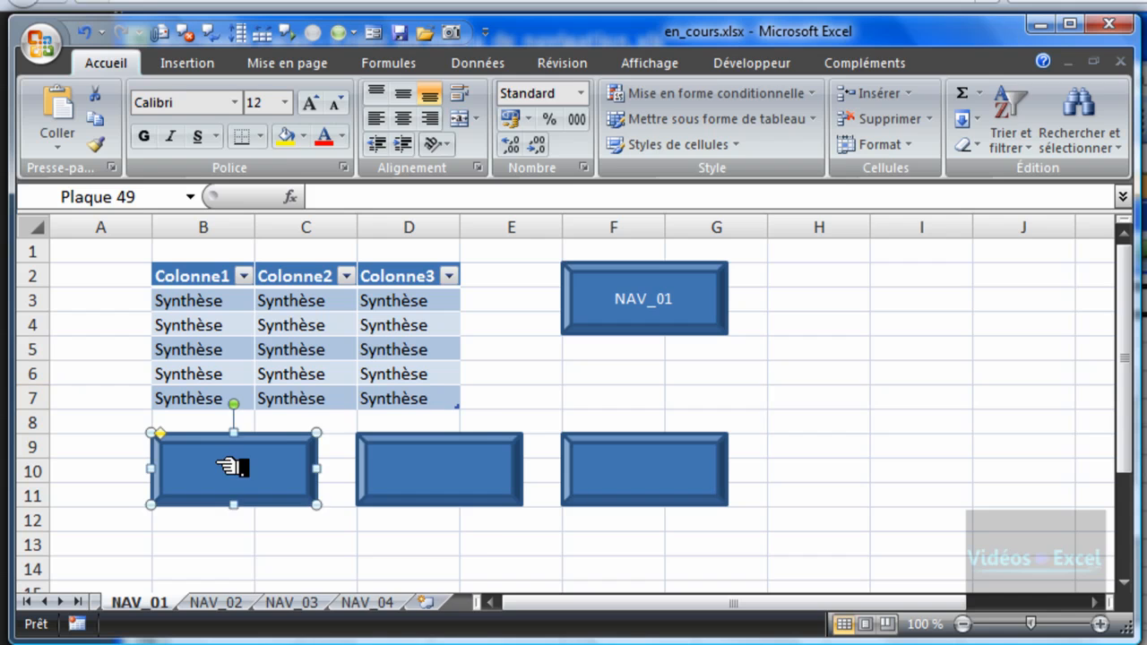
right_click(232, 466)
left_click(328, 556)
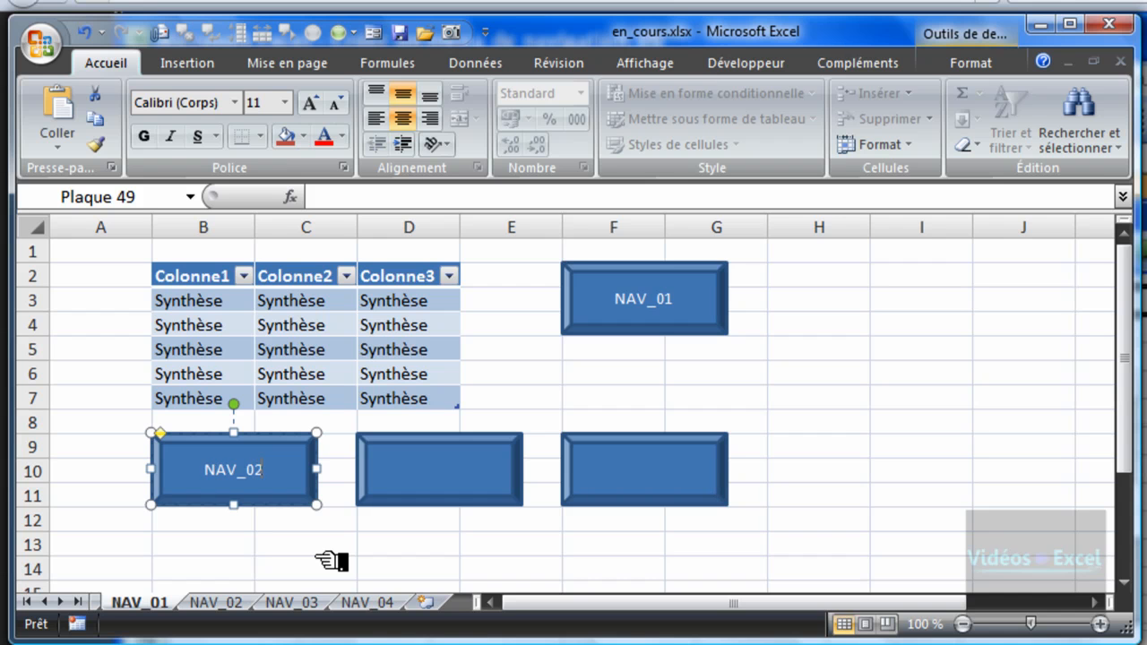
right_click(453, 489)
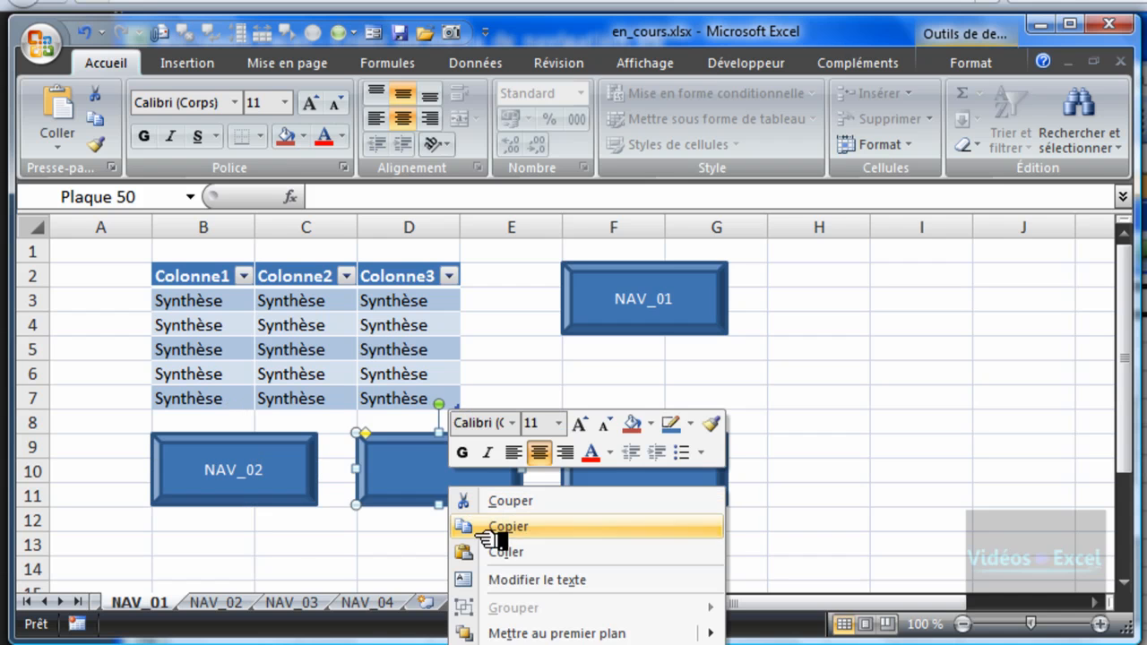
left_click(556, 580)
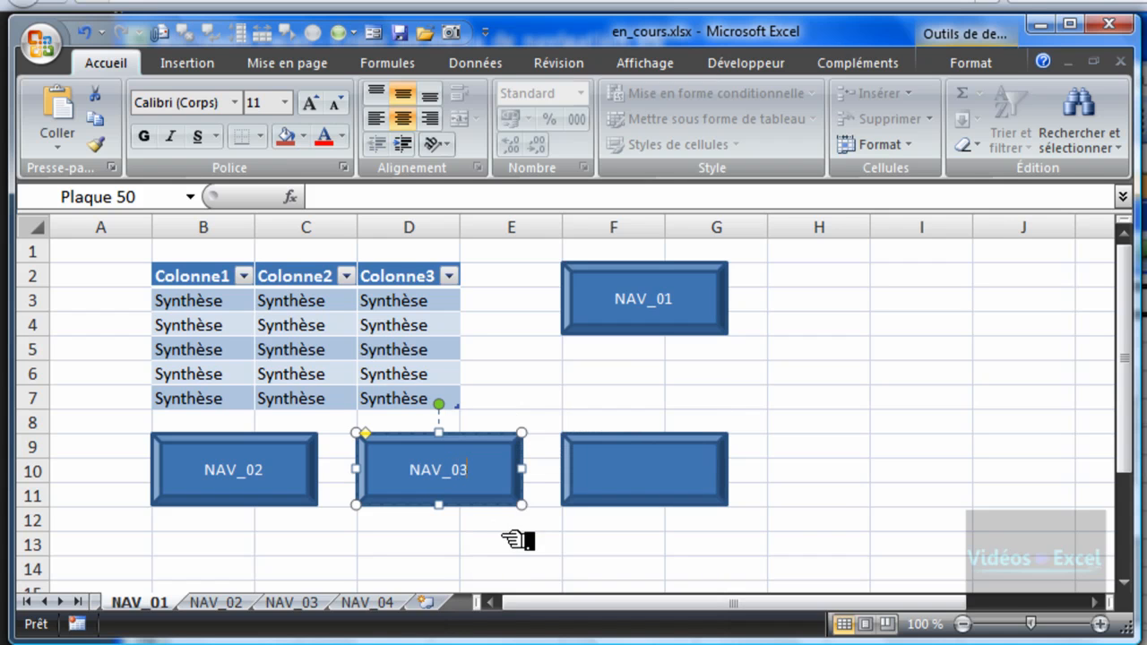
right_click(679, 480)
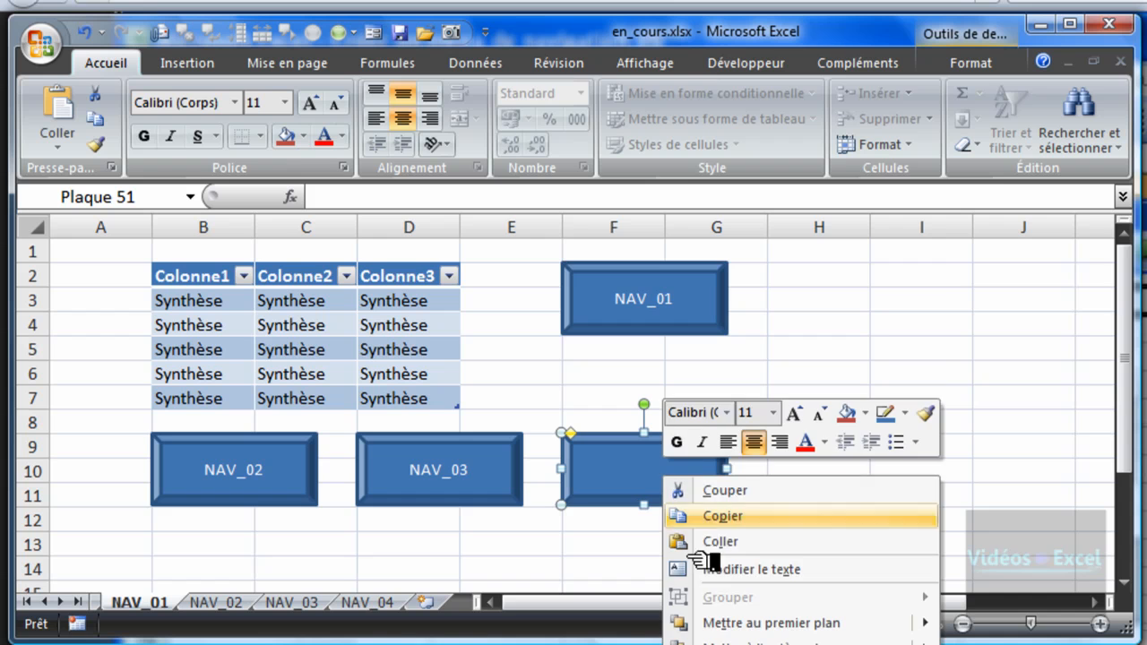
left_click(740, 569)
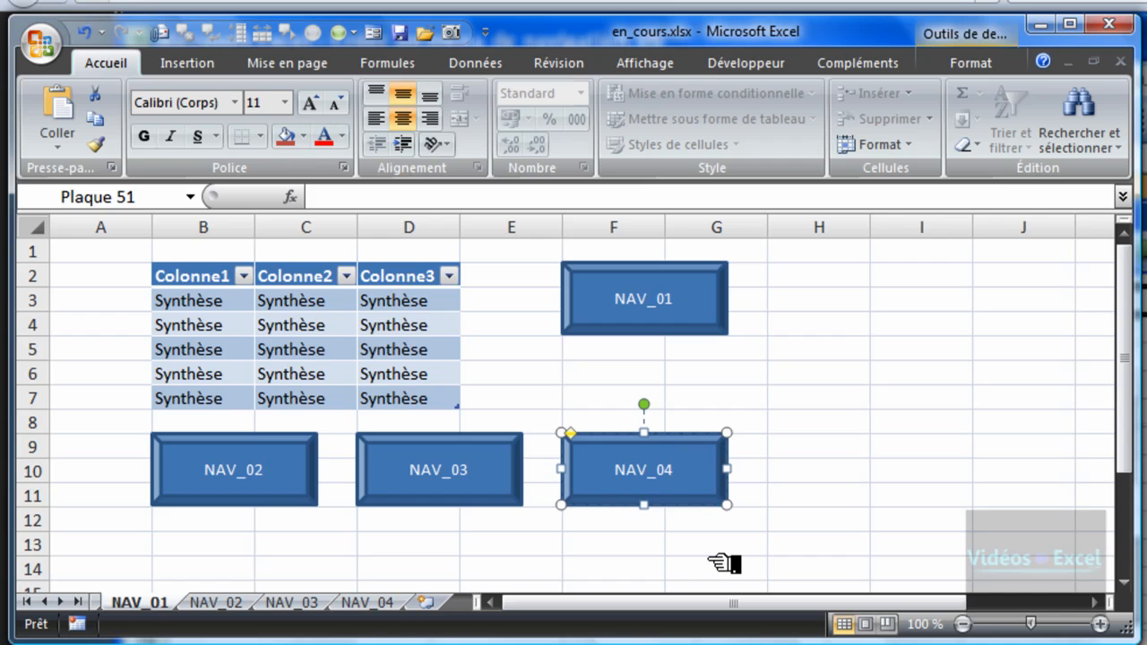
left_click(865, 501)
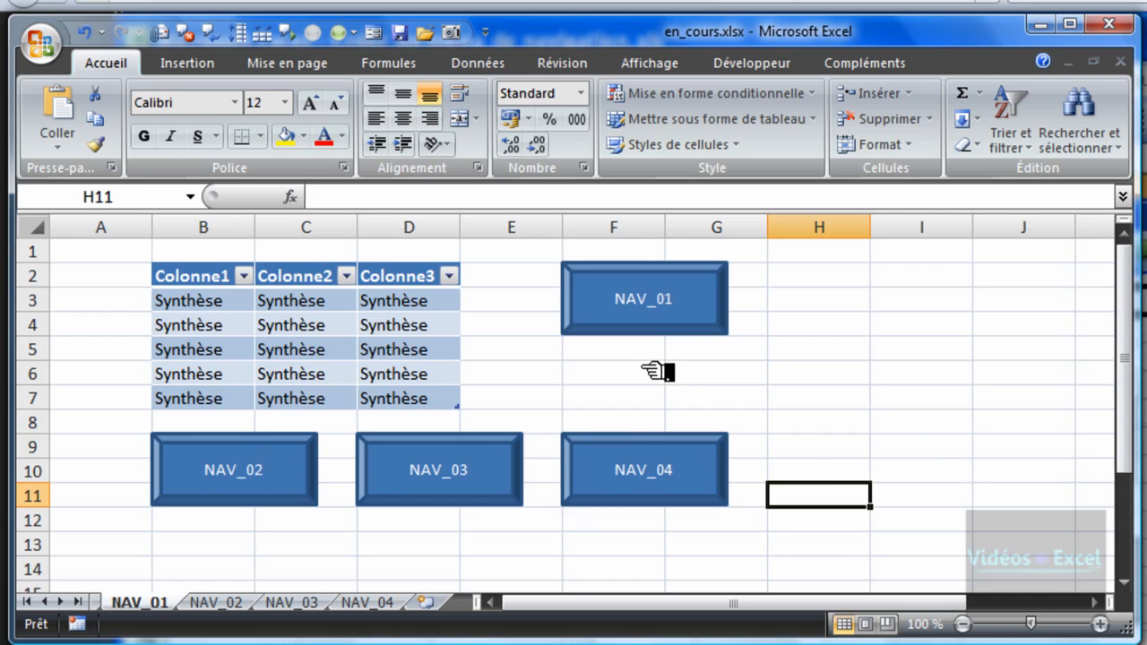
Format the text of all four plaque shapes together as Tahoma, size 14.
left_click(622, 329, "ctrl")
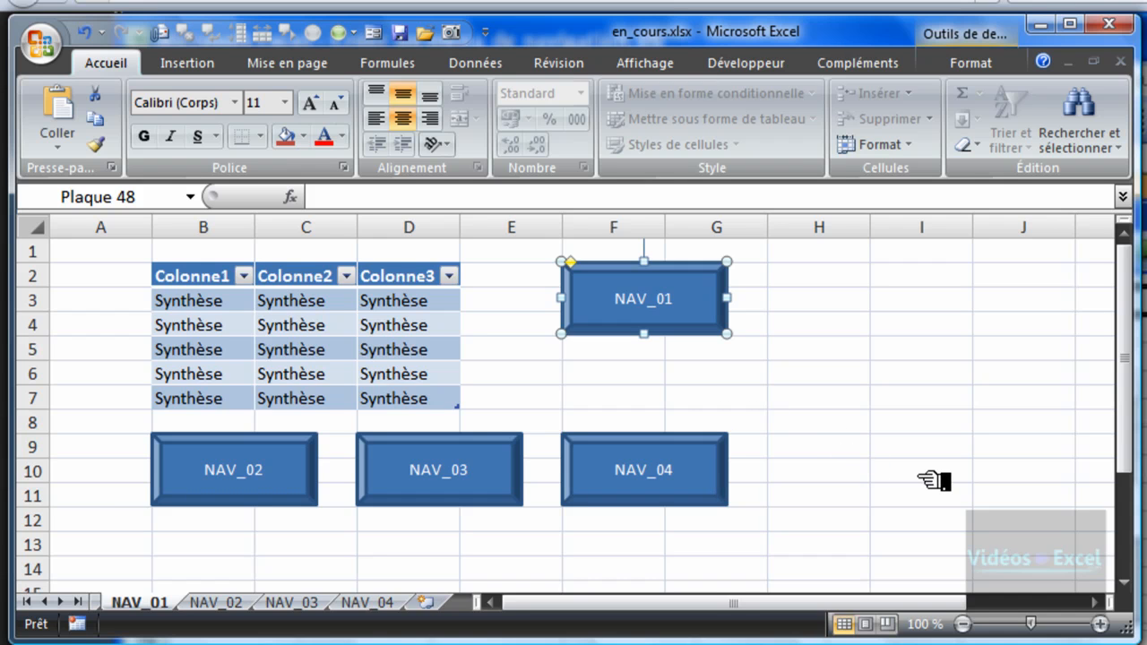
left_click(690, 506, "ctrl")
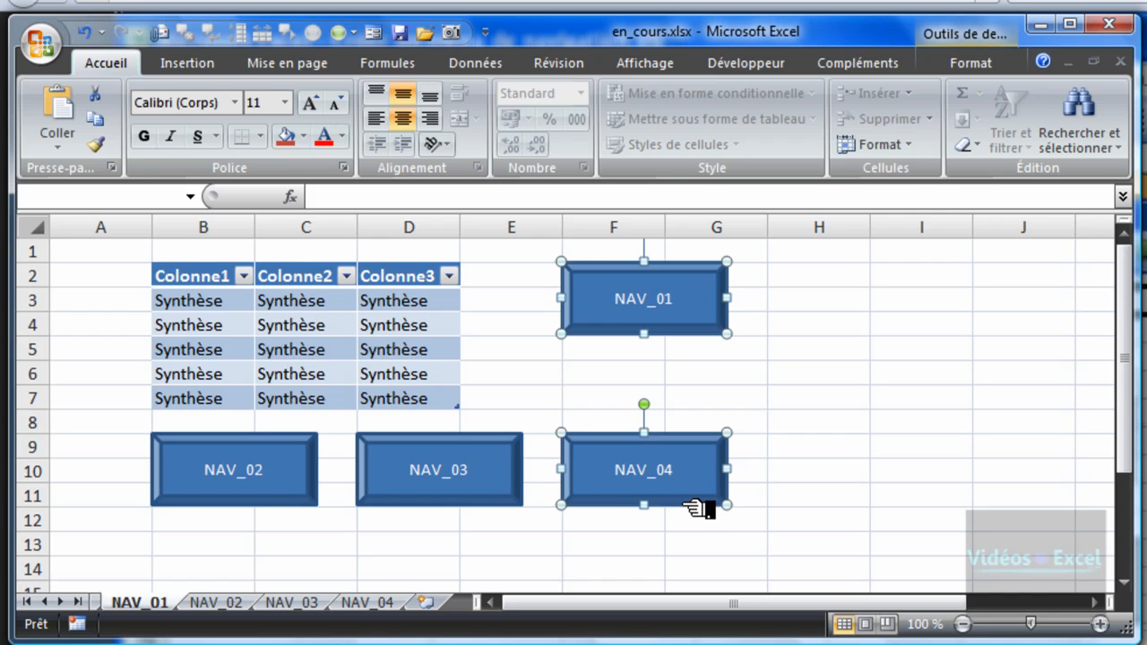
left_click(508, 499, "ctrl")
left_click(296, 499, "ctrl")
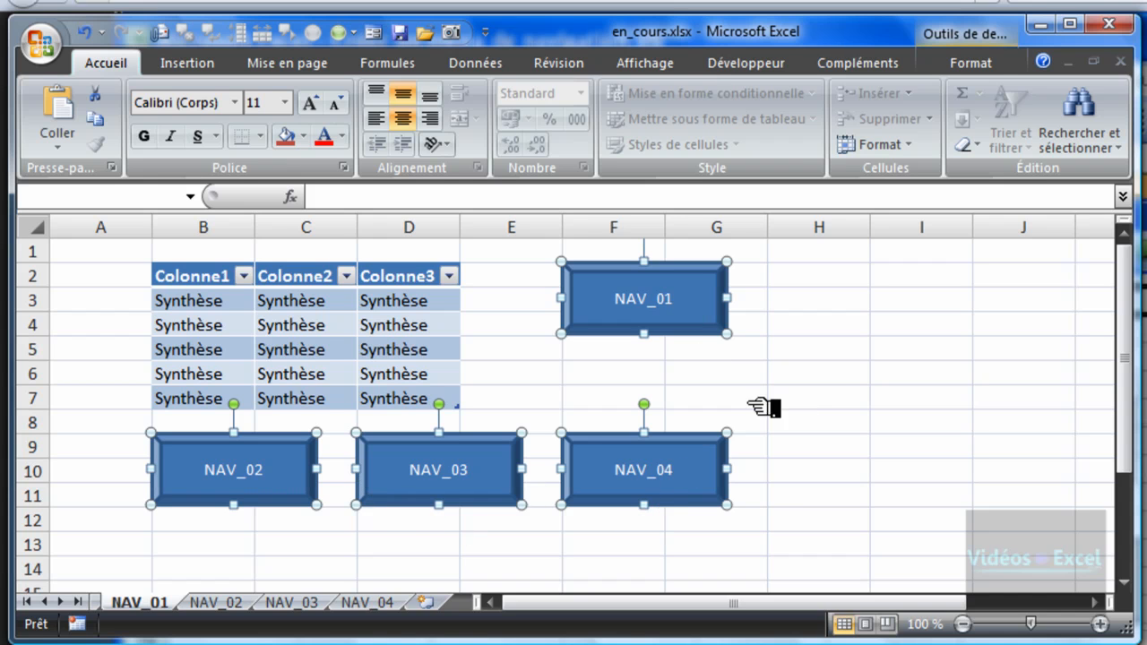
left_click(284, 102)
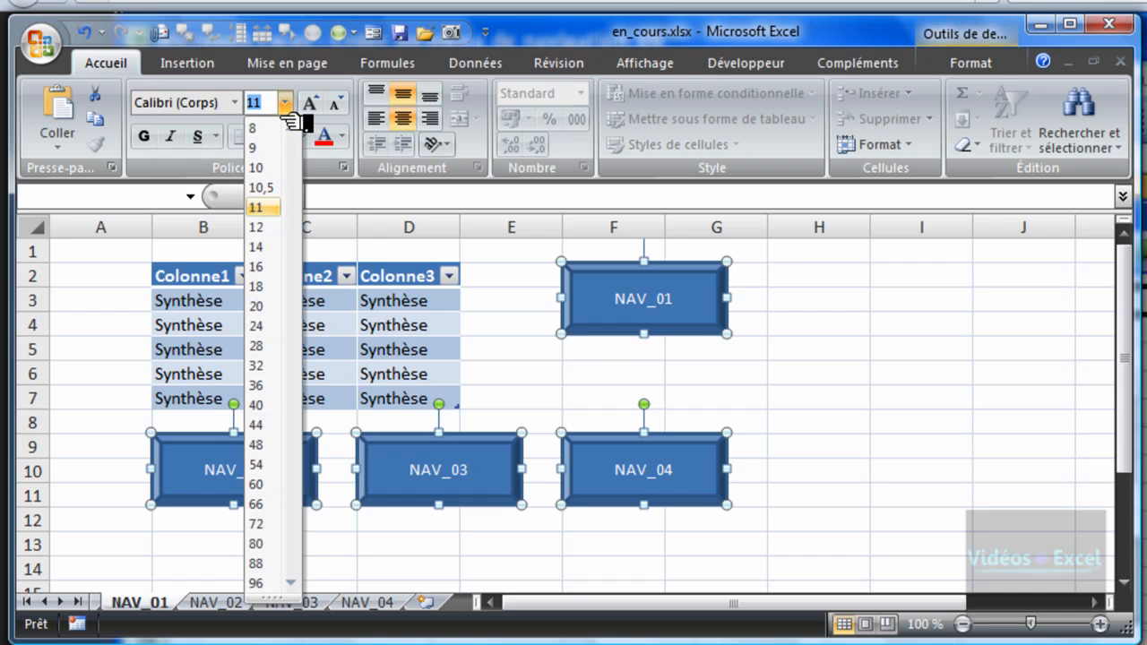
left_click(258, 247)
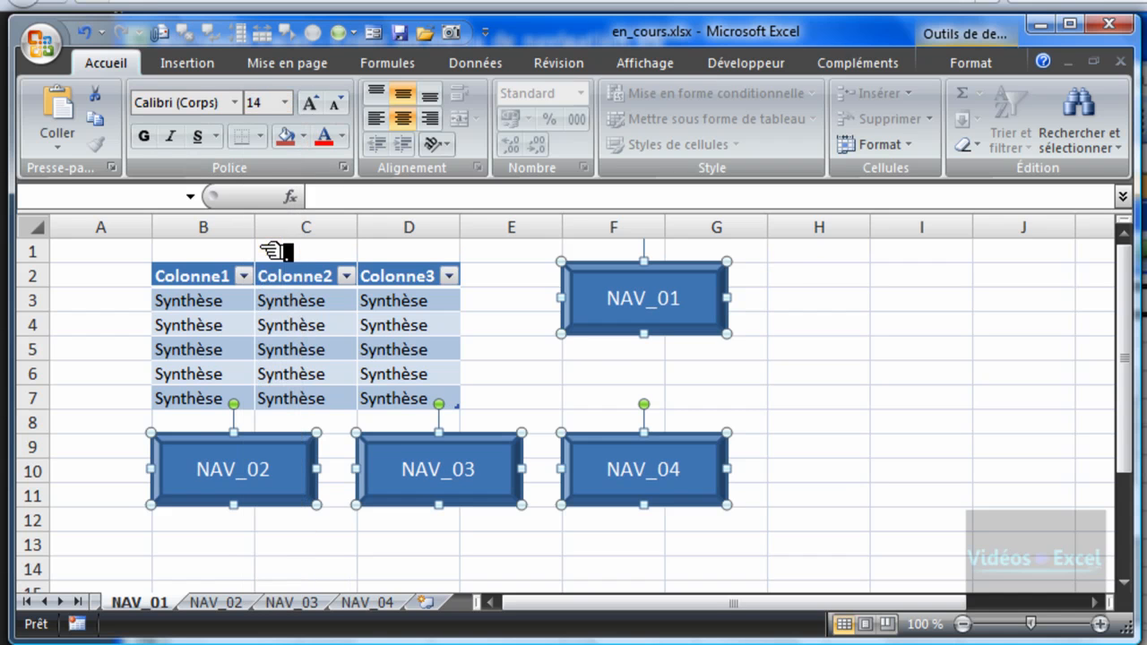
left_click(242, 105)
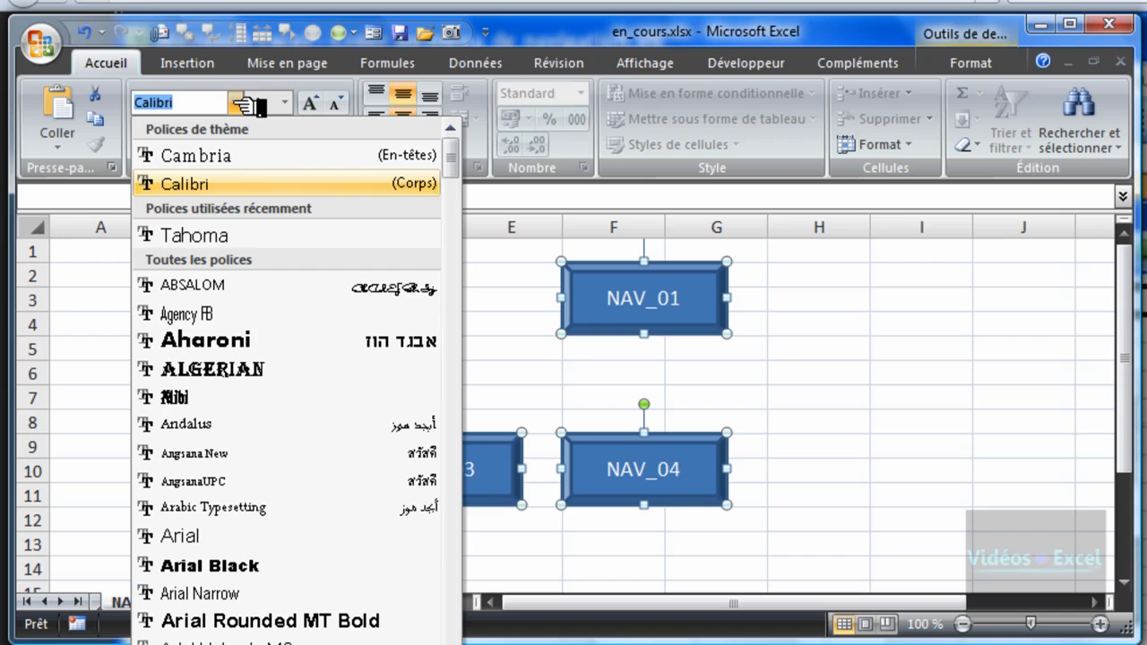
left_click(257, 236)
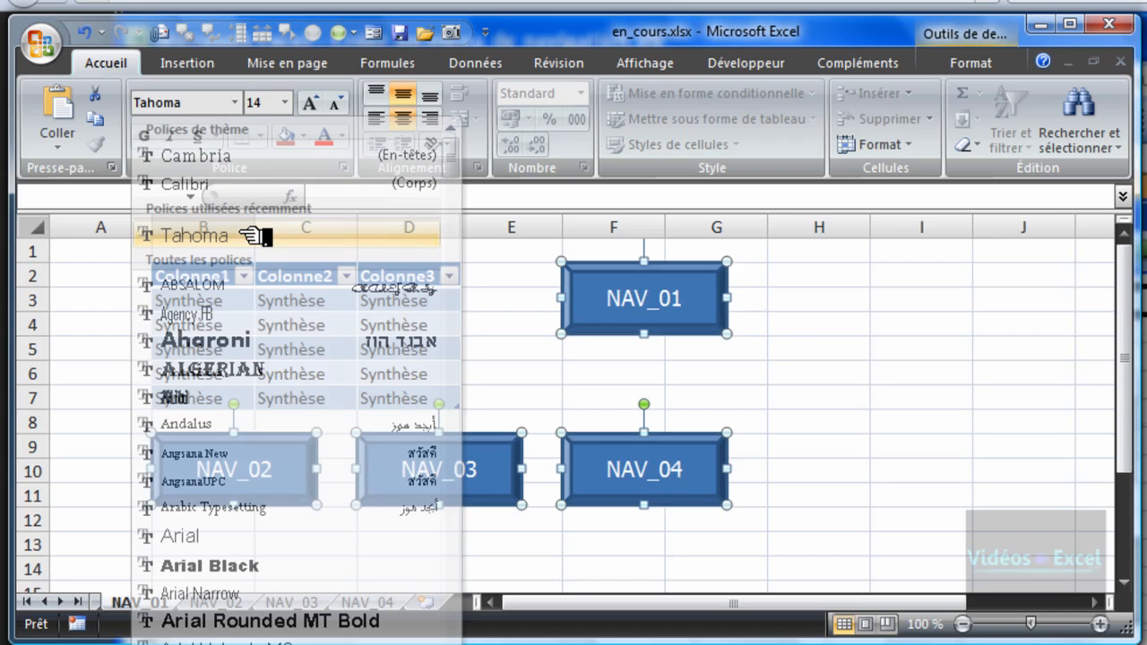
left_click(904, 351)
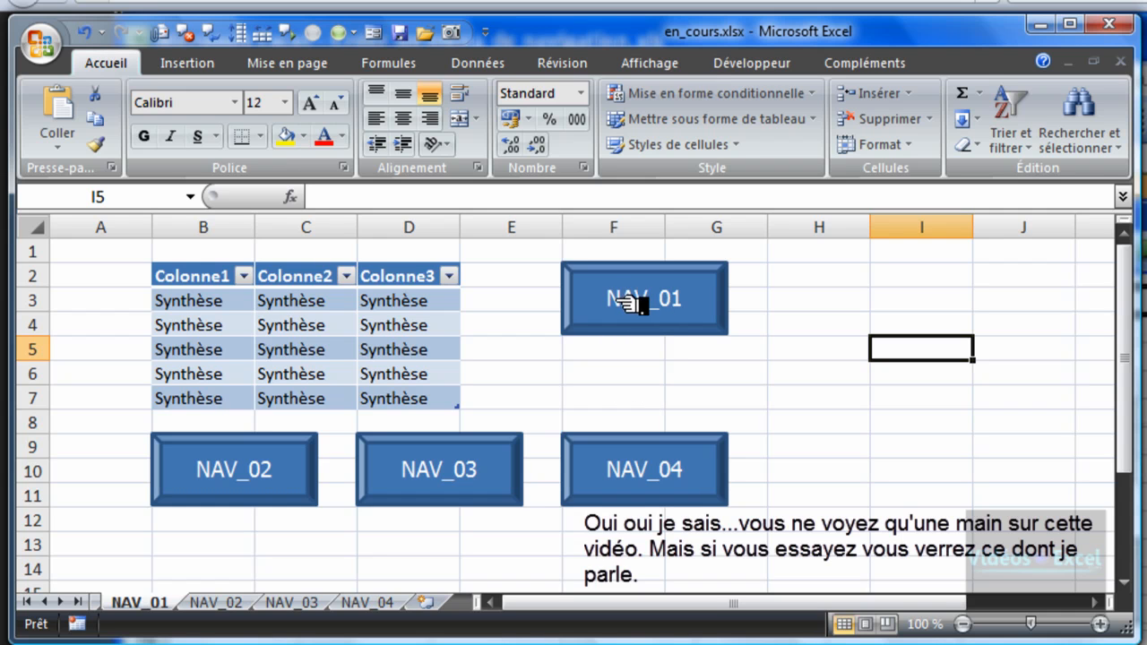
left_click(681, 305, "ctrl")
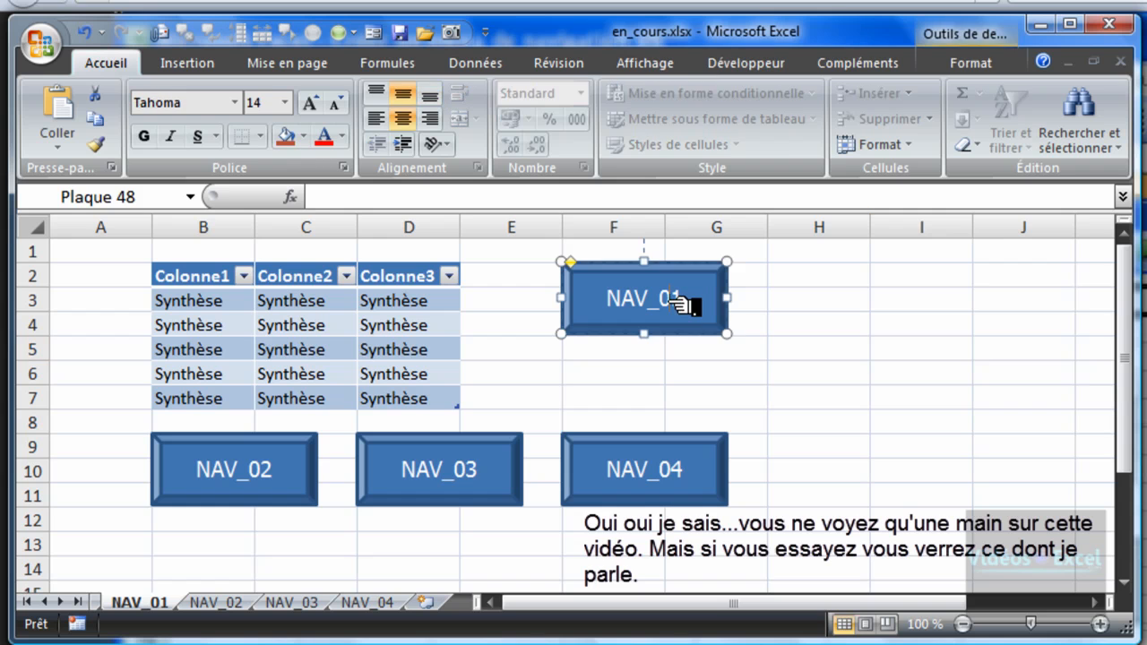
left_click(678, 378)
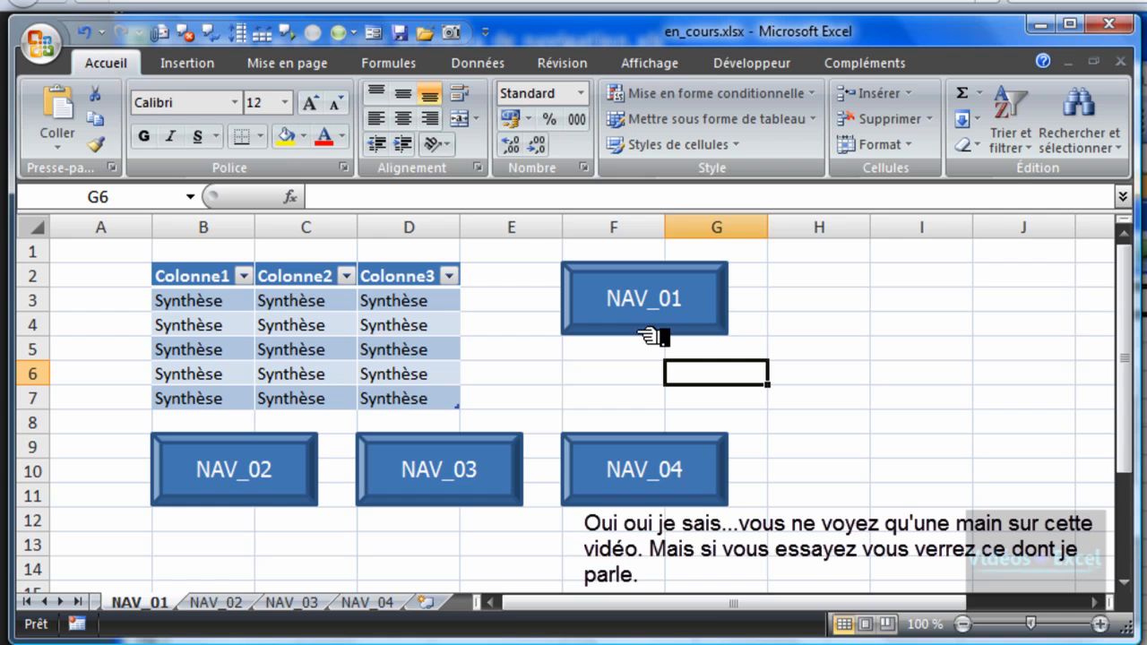
left_click(648, 375)
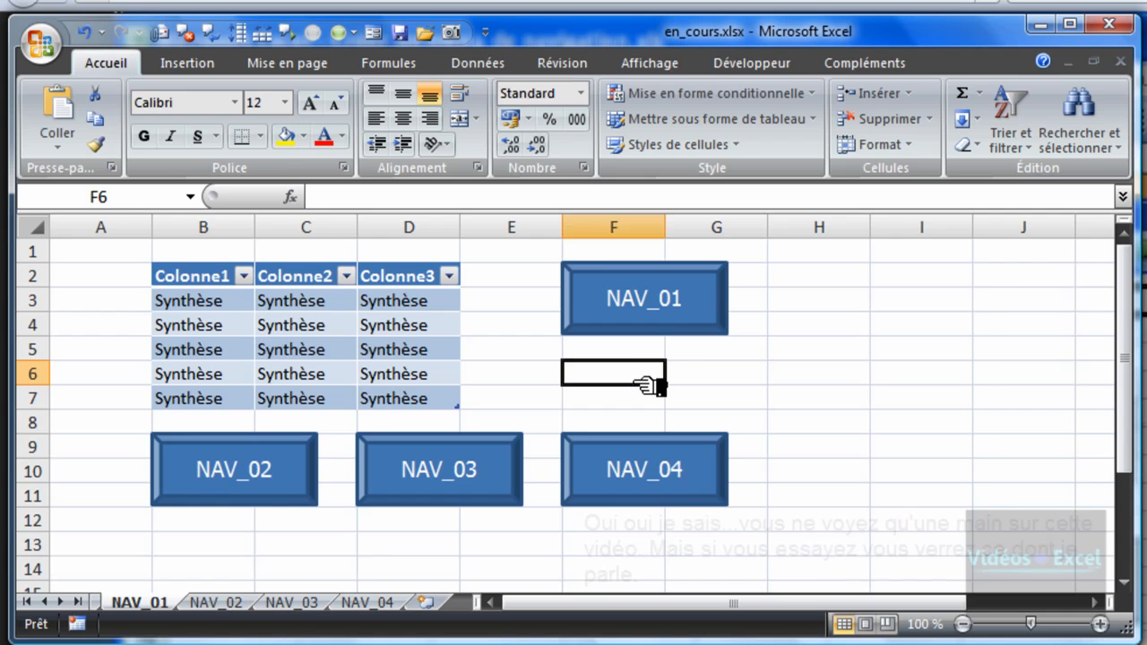
Insert a hyperlink on the NAV_01 plaque to cell A1 of sheet NAV_01 in this document.
right_click(660, 334)
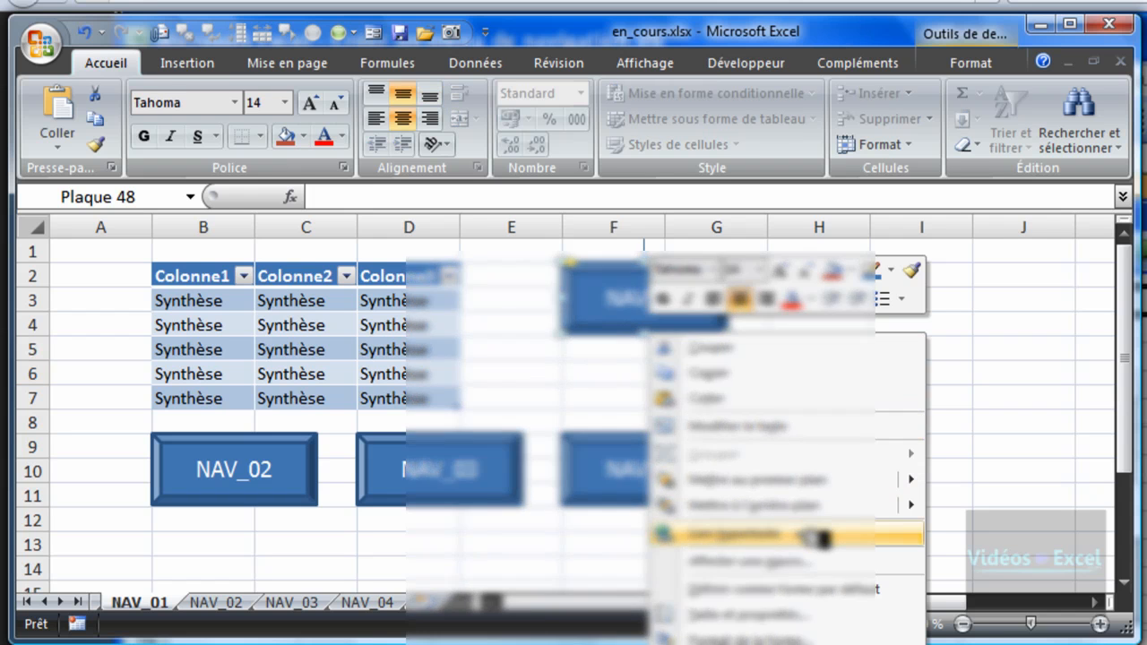
left_click(811, 535)
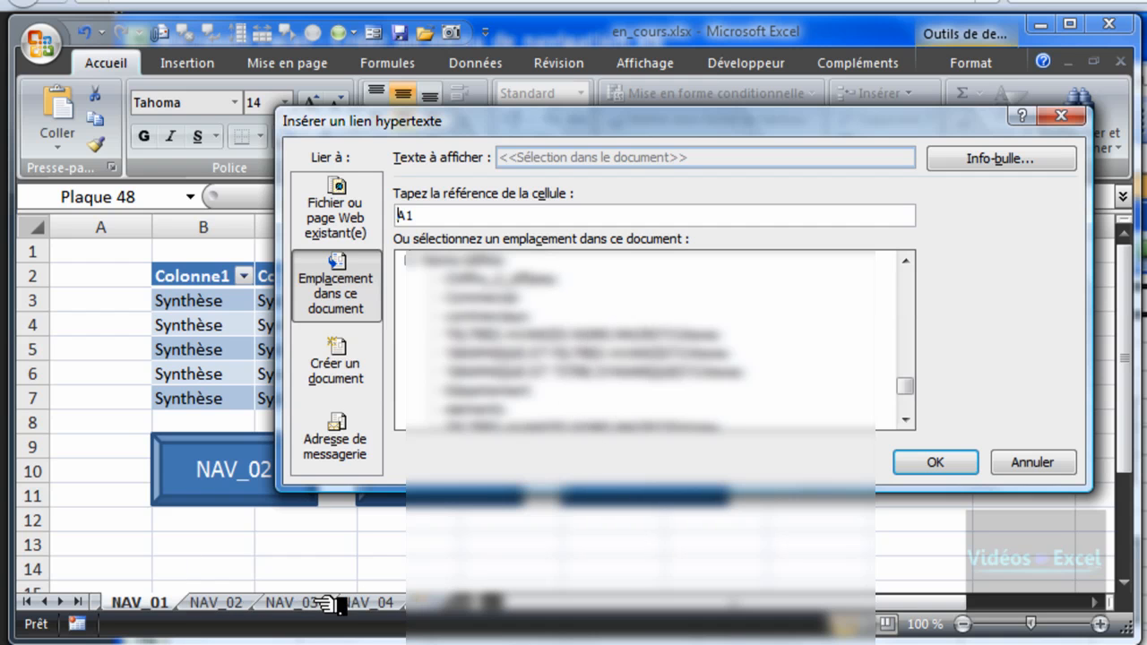
left_click_drag(598, 129, 623, 111)
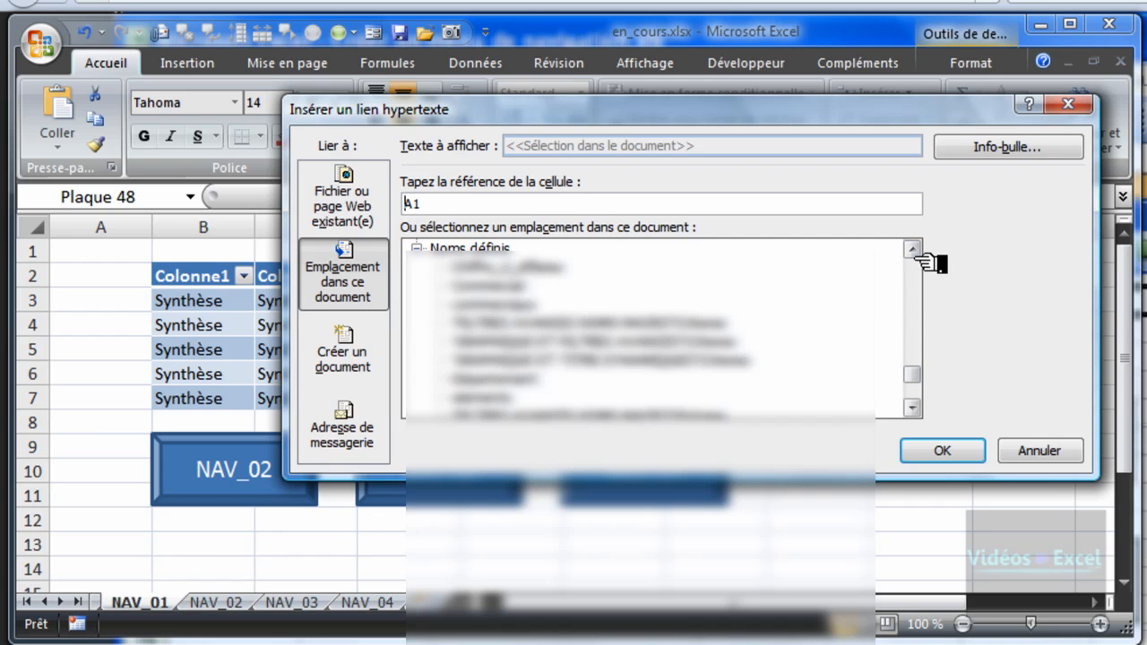
scroll(912, 251, "up", 3)
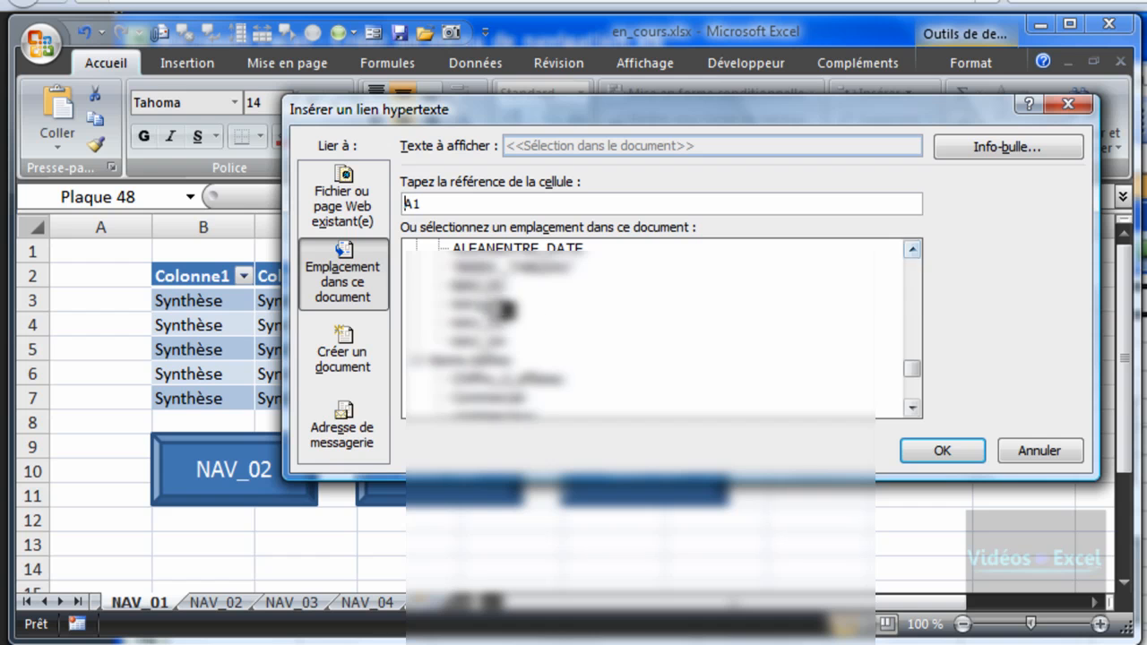
left_click(943, 452)
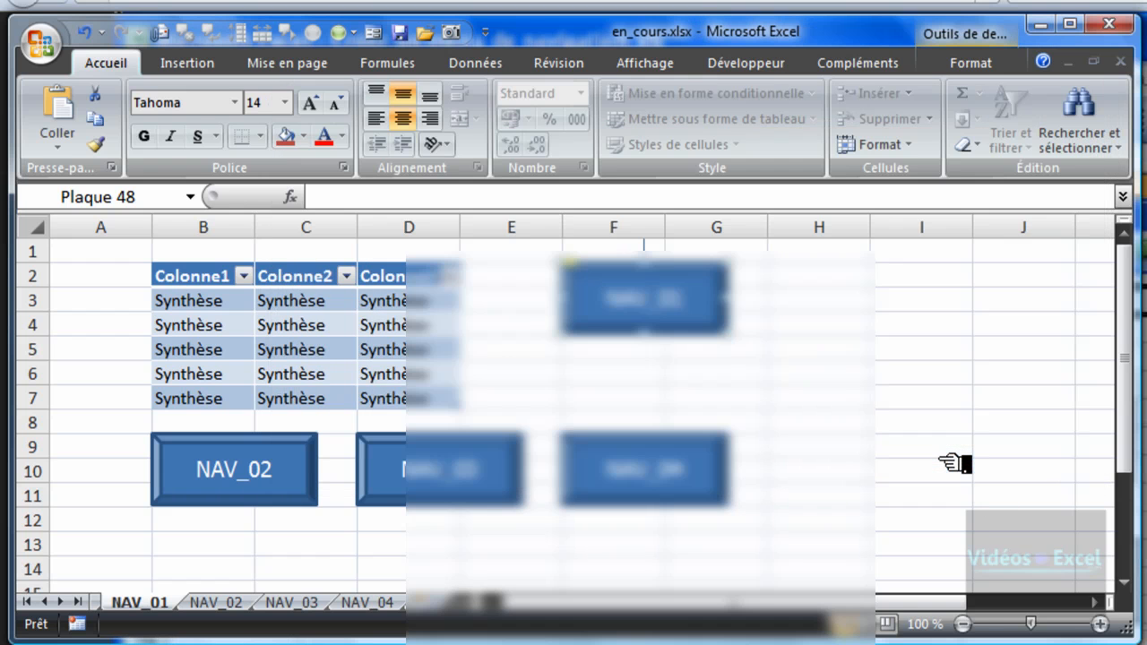
Link the NAV_02 plaque to cell A1 of sheet NAV_02 with a hyperlink within this document.
right_click(242, 502)
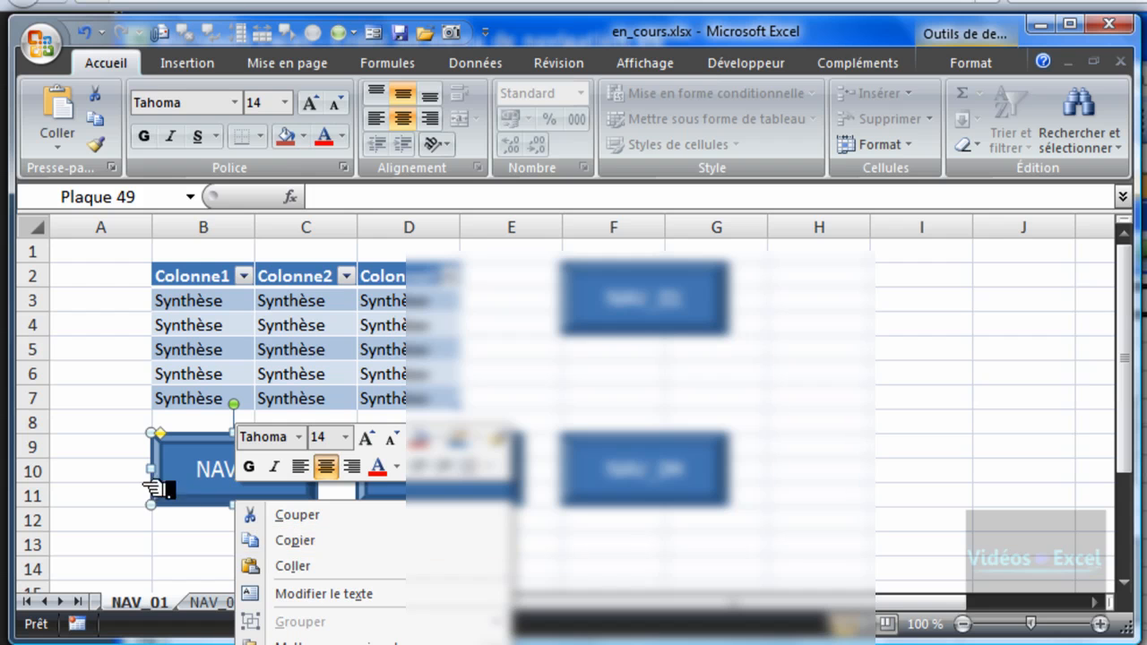
left_click(358, 644)
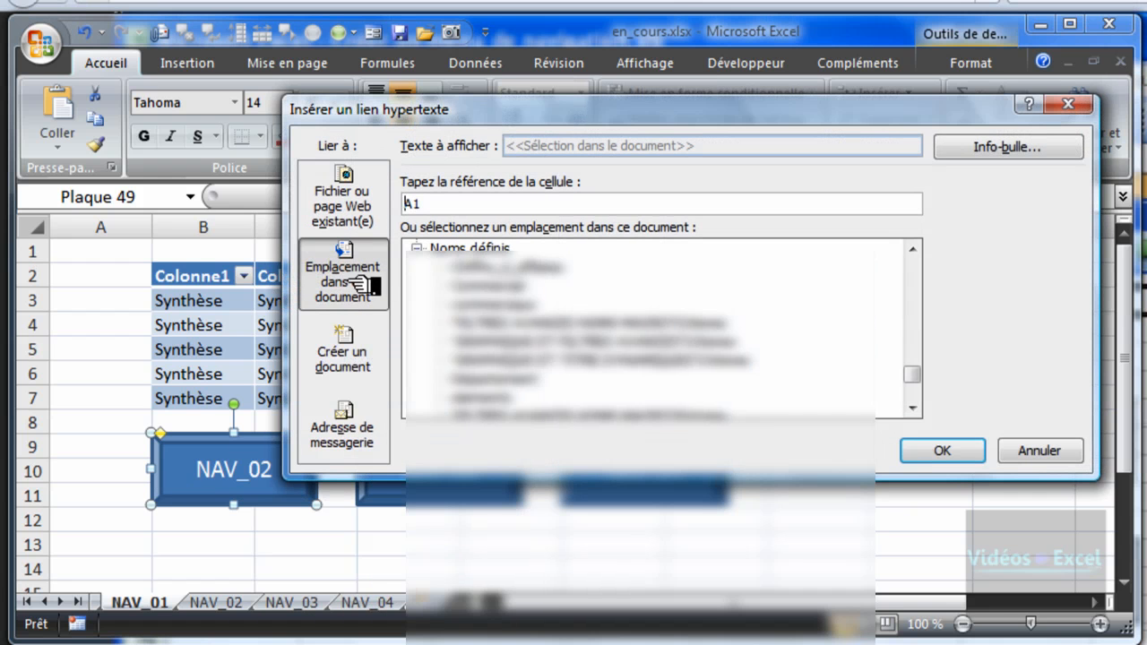
left_click(912, 248)
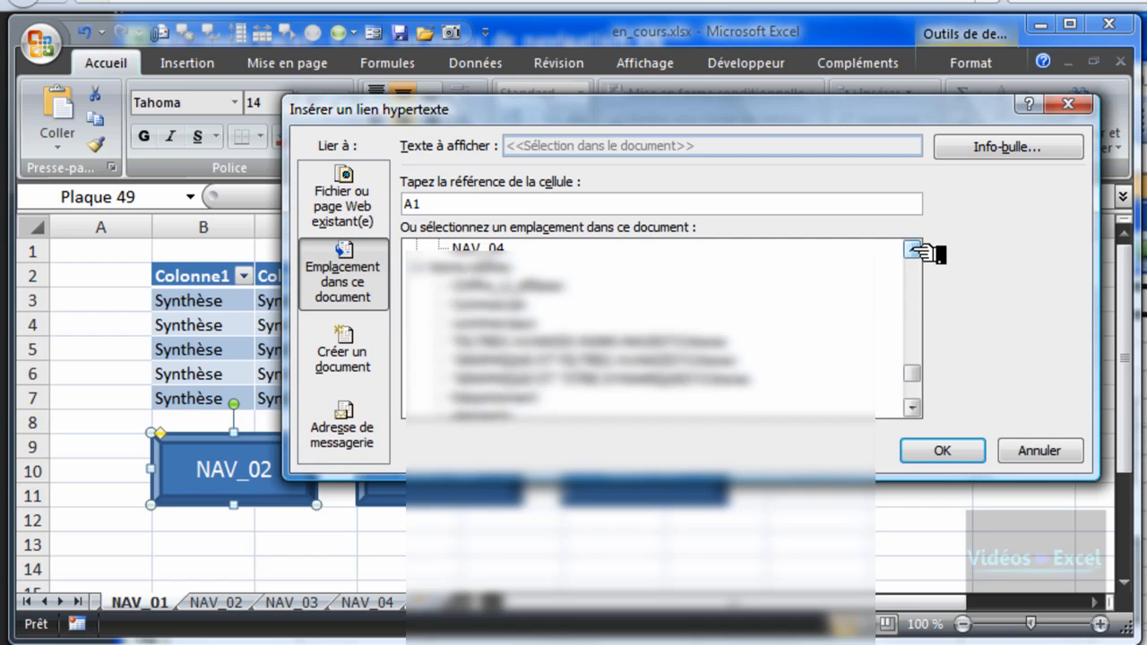
left_click(912, 248)
left_click(912, 248)
left_click(913, 248)
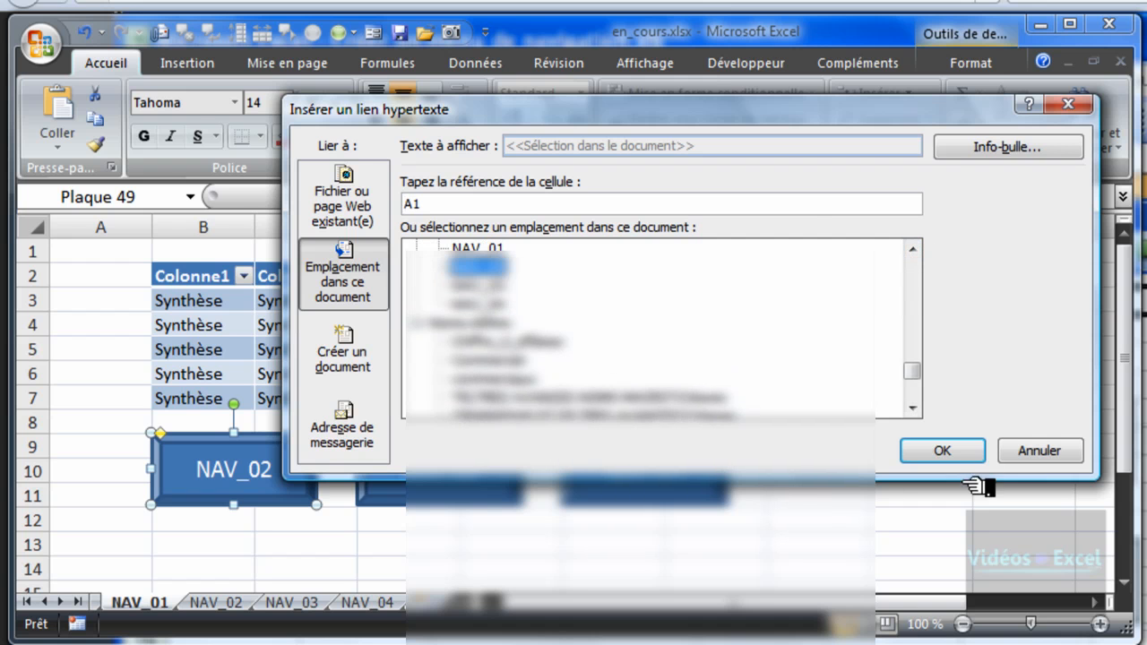
left_click(957, 454)
Give the NAV_03 plaque a hyperlink to cell A1 of sheet NAV_03.
right_click(451, 496)
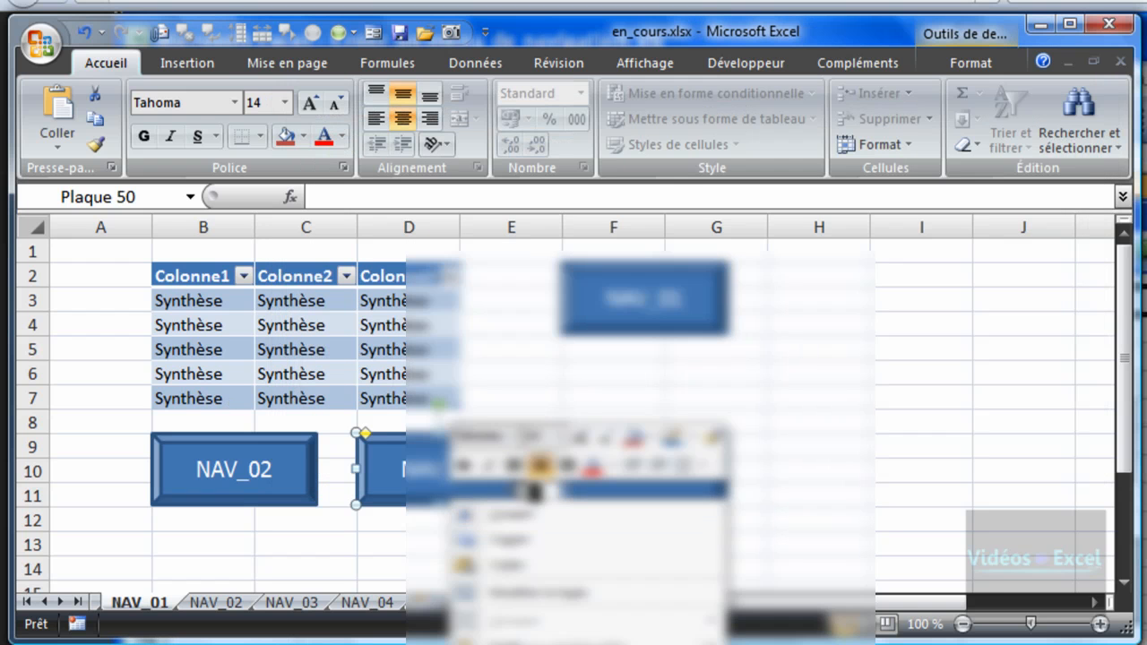
left_click(592, 642)
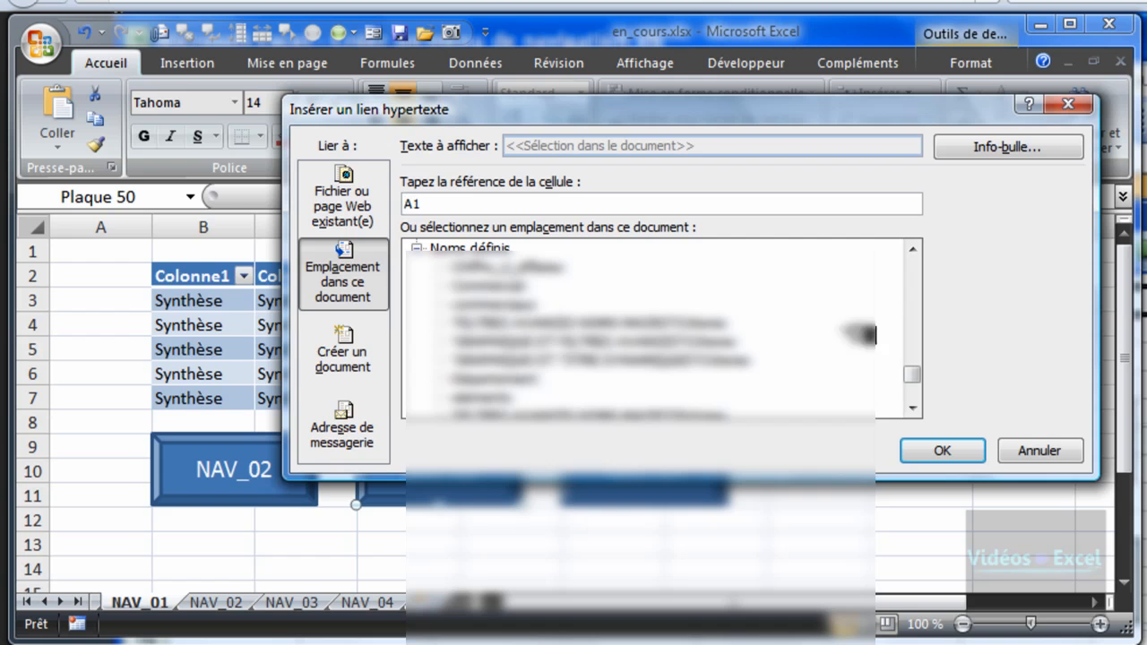
left_click(914, 249)
left_click(913, 249)
left_click(914, 250)
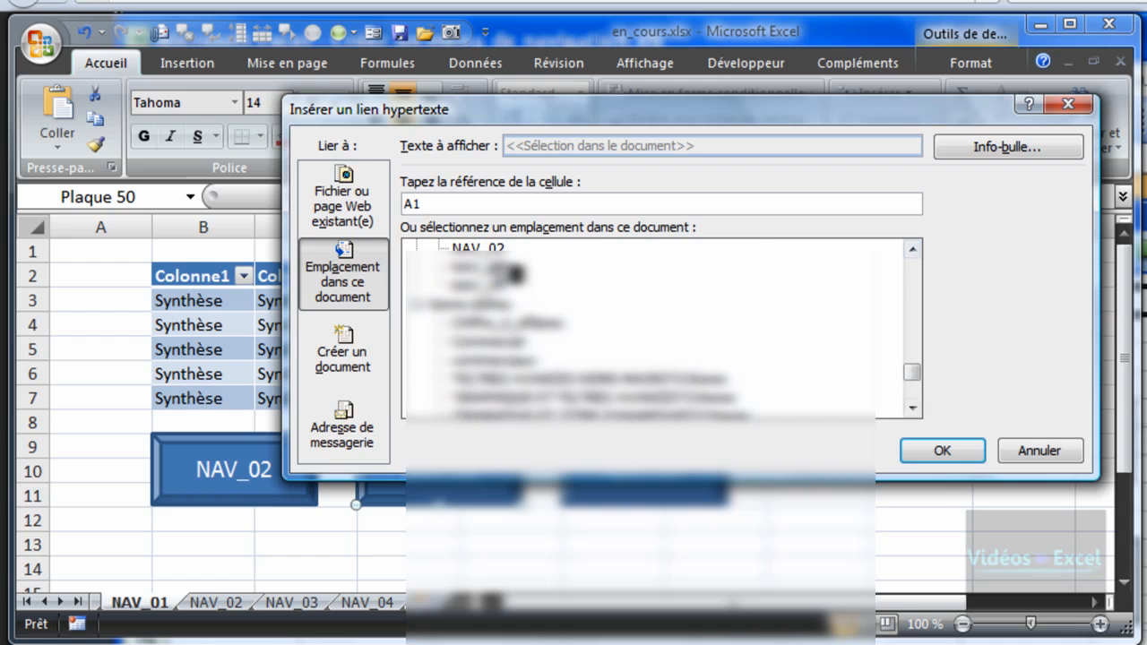
left_click(942, 451)
Add a hyperlink to the NAV_04 plaque targeting cell A1 of sheet NAV_04, and deselect the plaque.
left_click(661, 500)
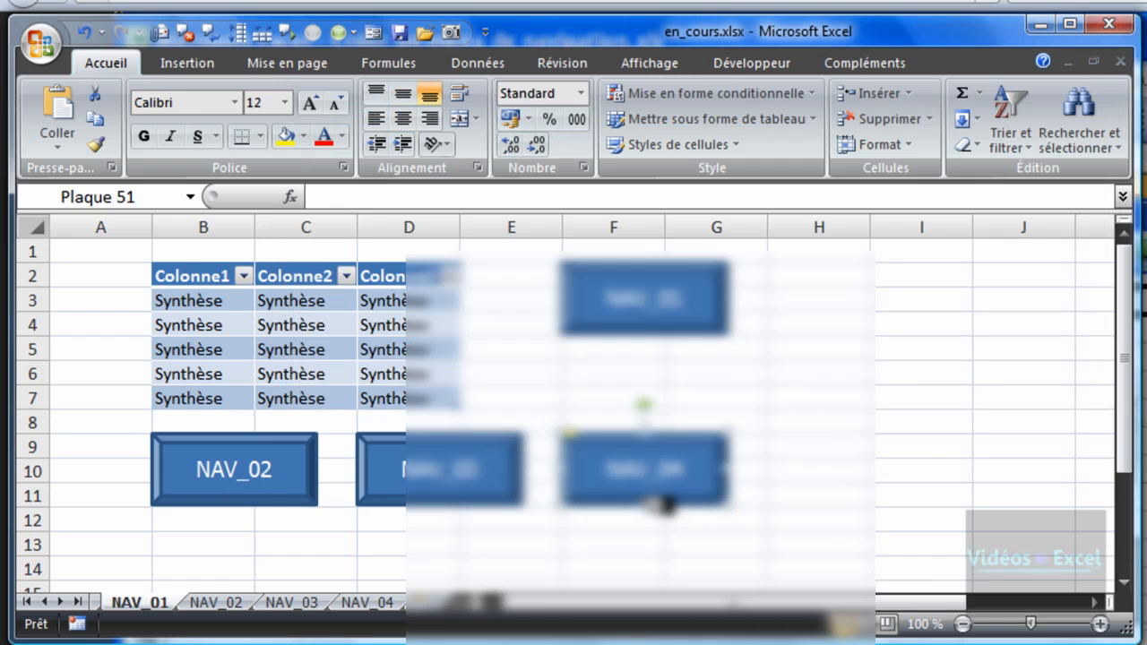
right_click(642, 499)
left_click(902, 642)
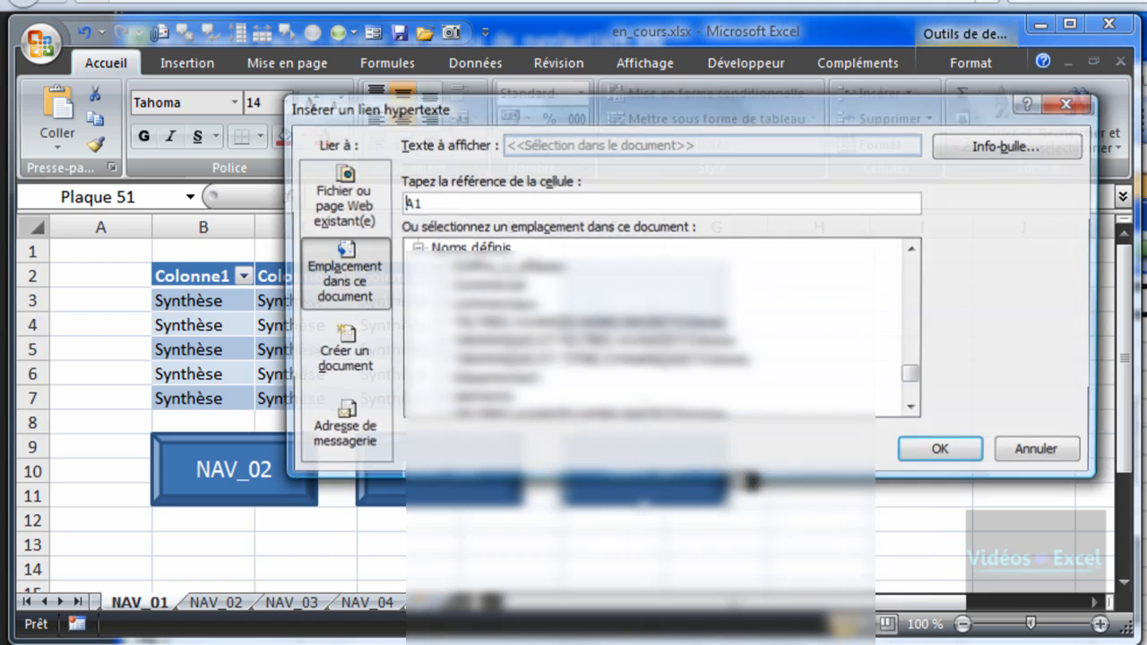
left_click(913, 250)
left_click(914, 249)
left_click(913, 249)
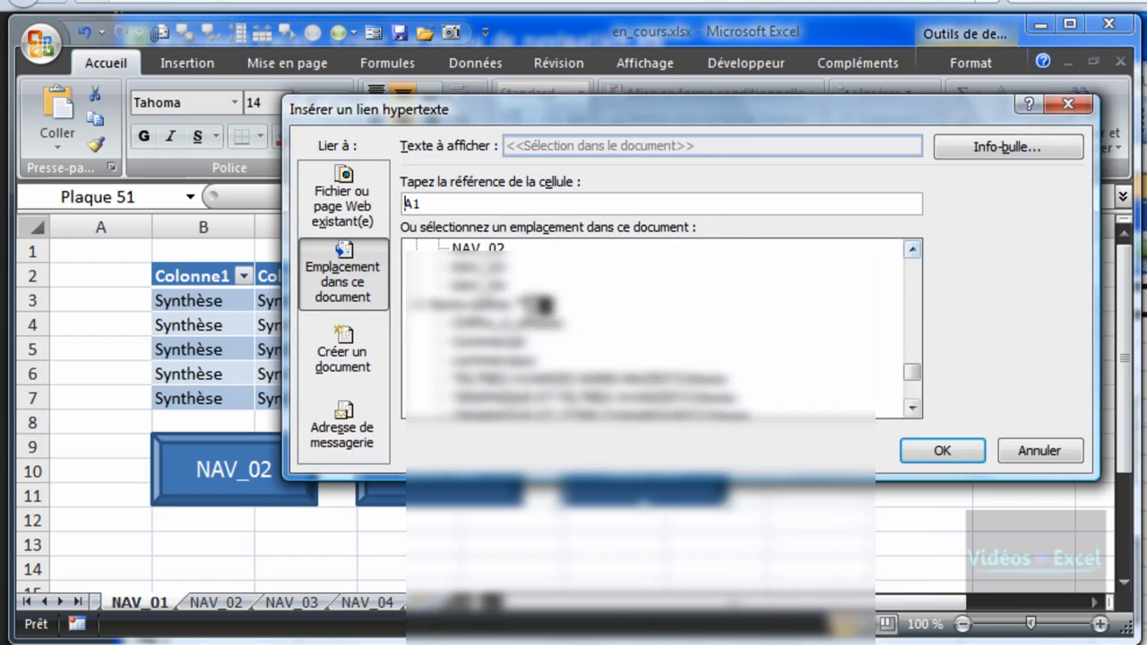
left_click(471, 268)
left_click(941, 451)
left_click(957, 492)
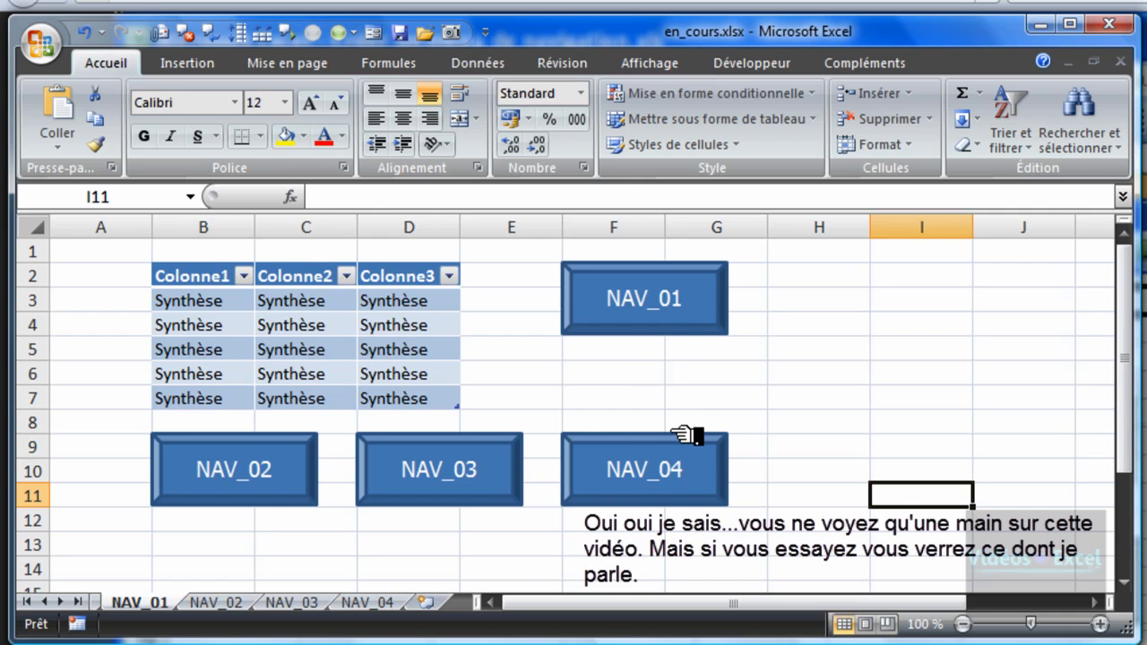
Test the NAV_04 plaque's link and return to sheet NAV_01.
left_click(671, 472)
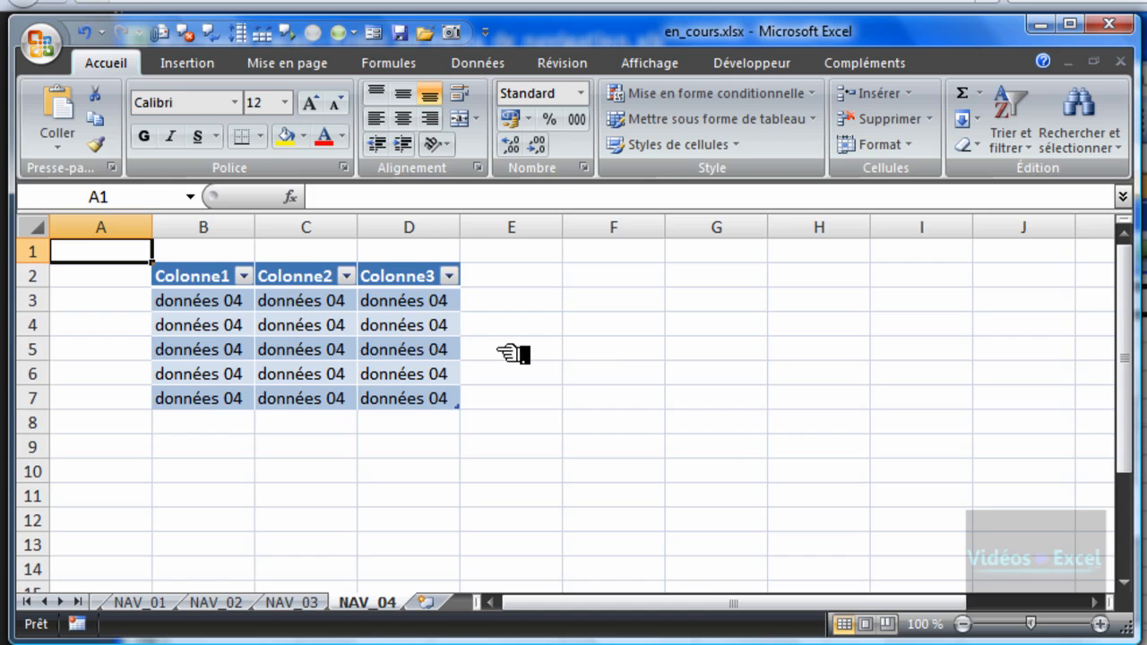
left_click(163, 602)
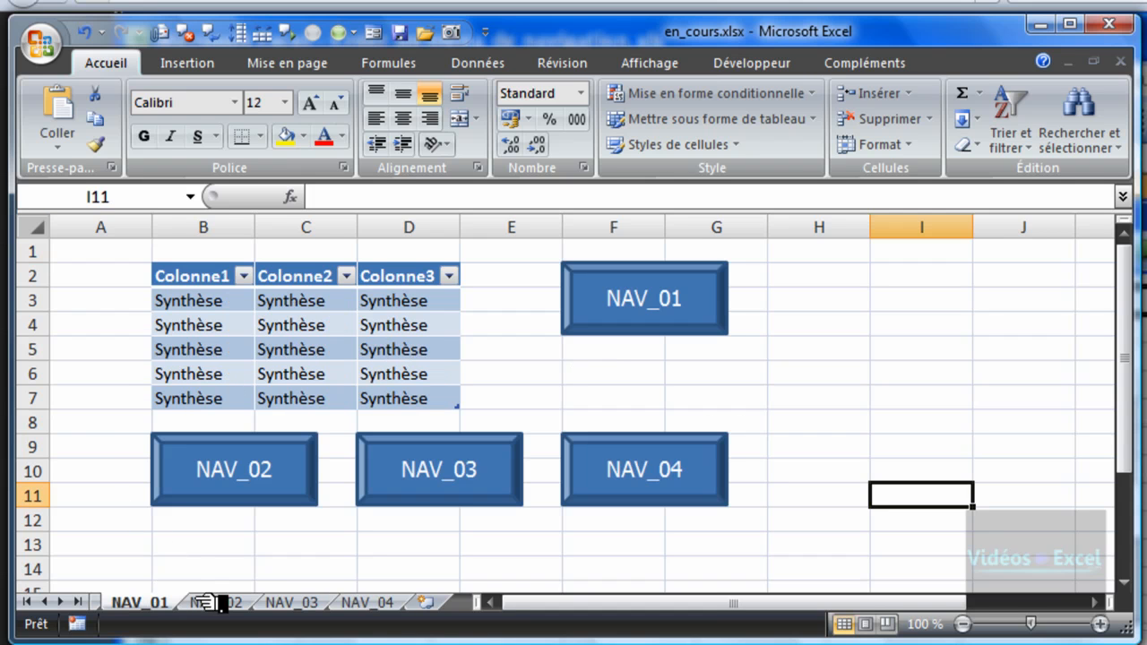
left_click(269, 545)
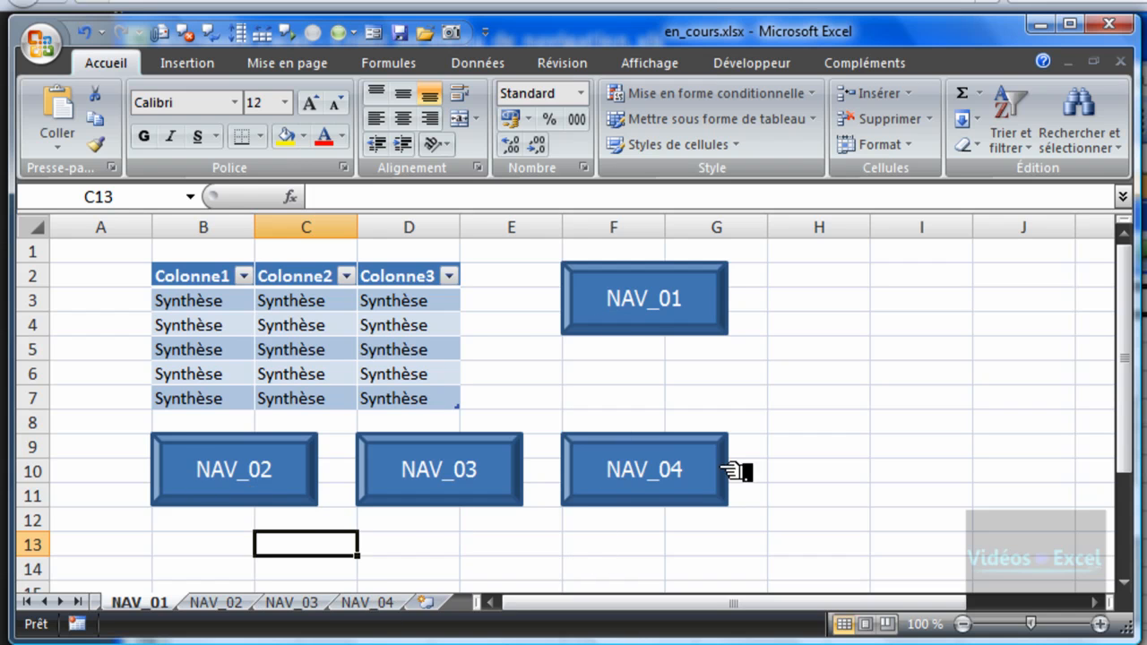
Select the four linked plaques on sheet NAV_01 together, without following their links, and copy them.
right_click(683, 334)
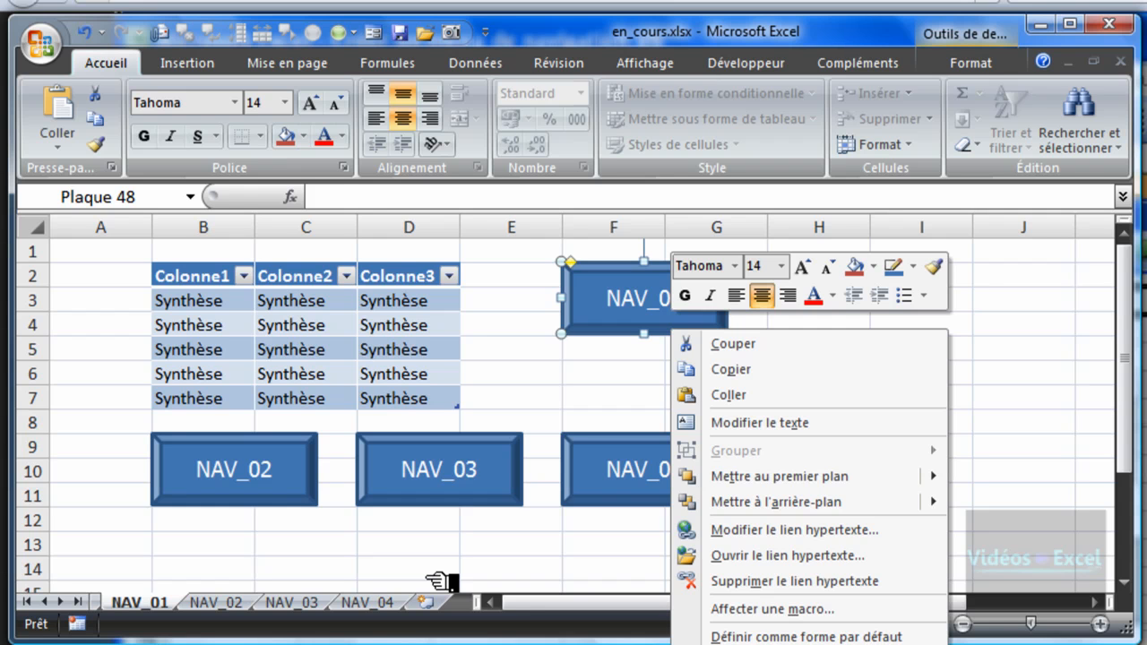
mouse_move(293, 508)
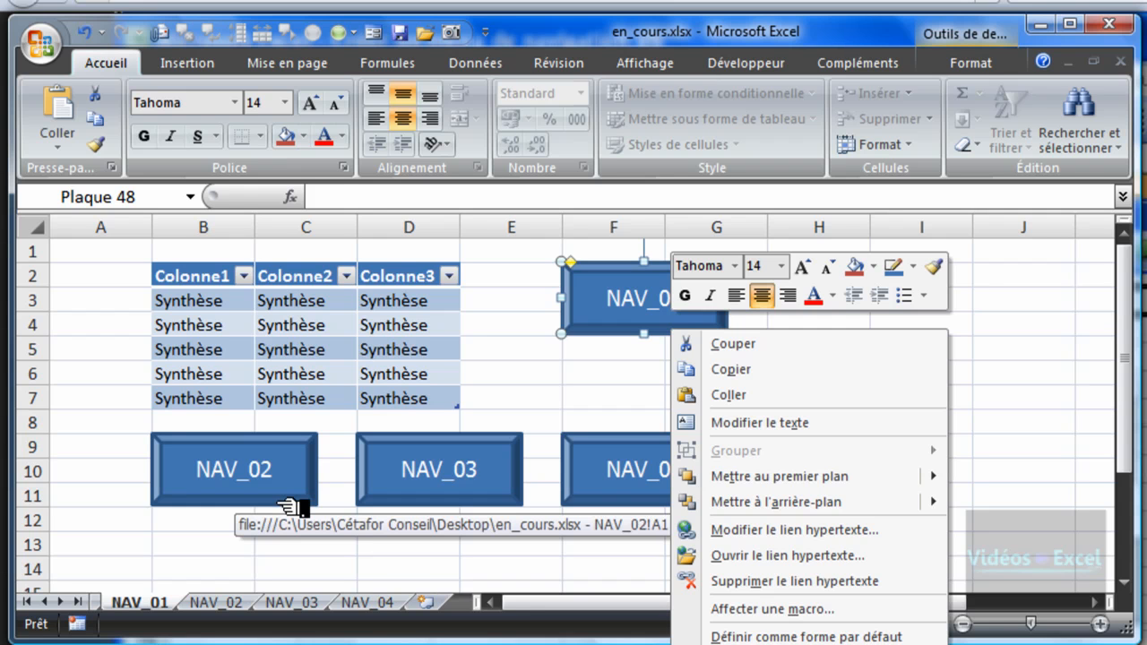
key("Escape")
left_click(293, 507, "ctrl")
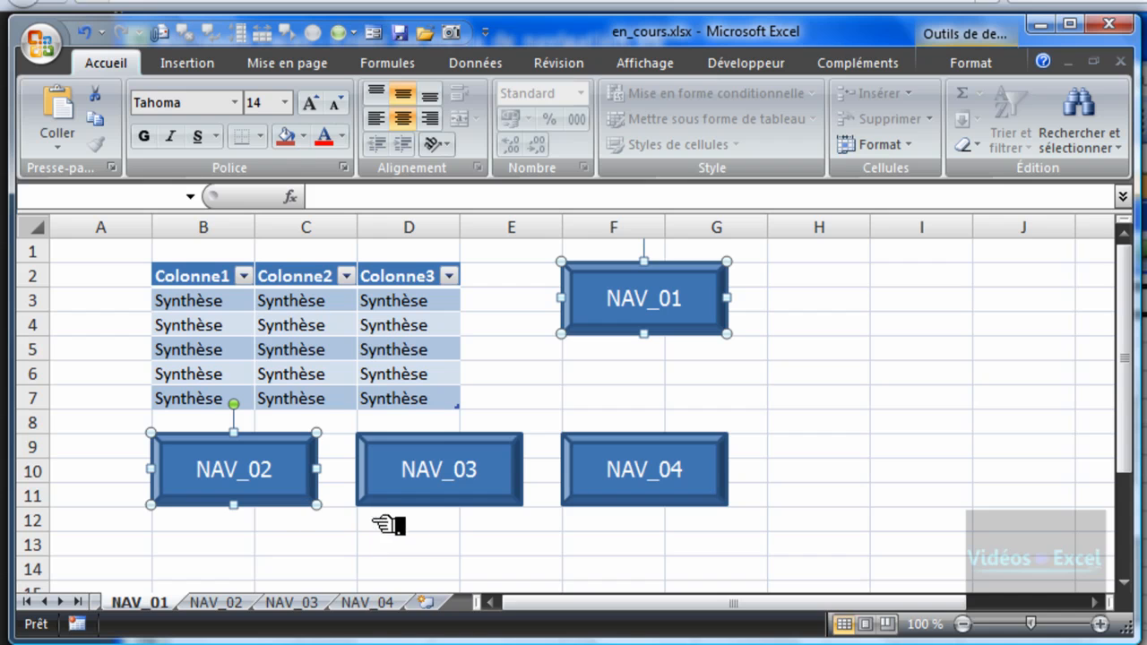
left_click(413, 507, "ctrl")
left_click(618, 502, "ctrl")
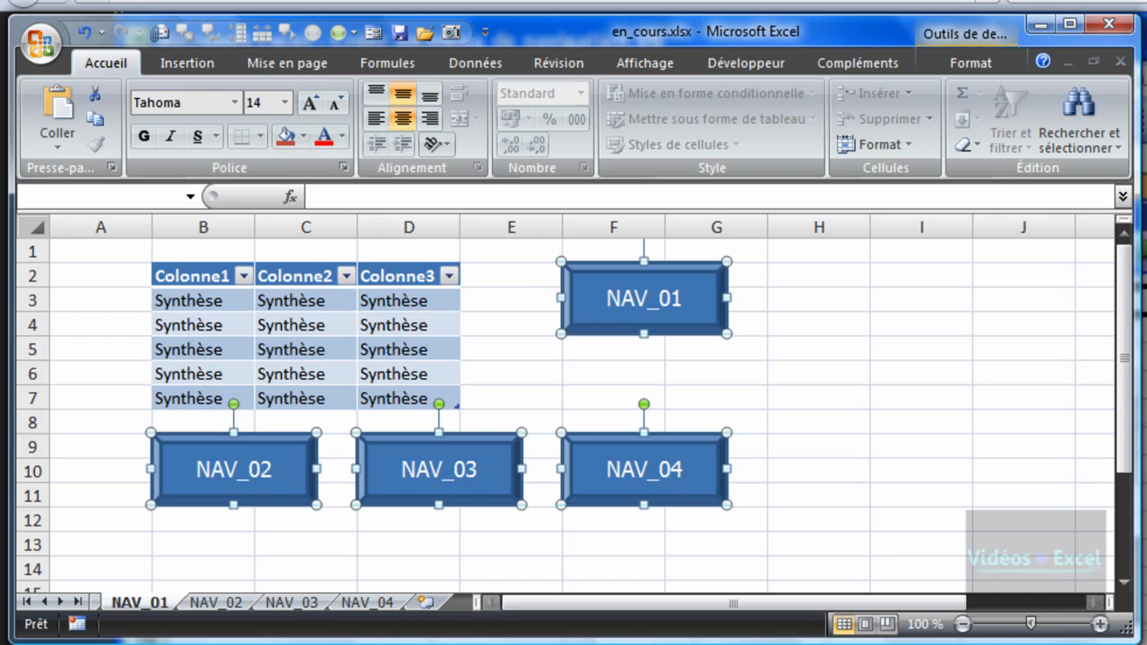
Paste the four plaques at F2 on sheet NAV_02 and move them so the lower row starts at column B below the table.
left_click(219, 603)
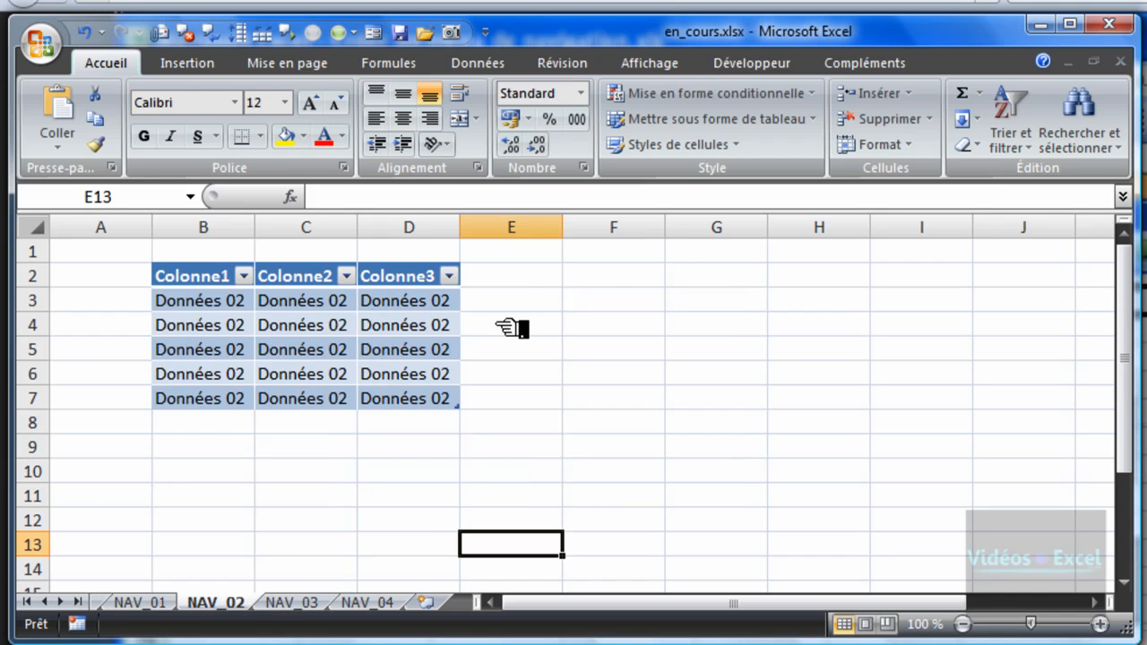
left_click(587, 280)
key("ctrl+v")
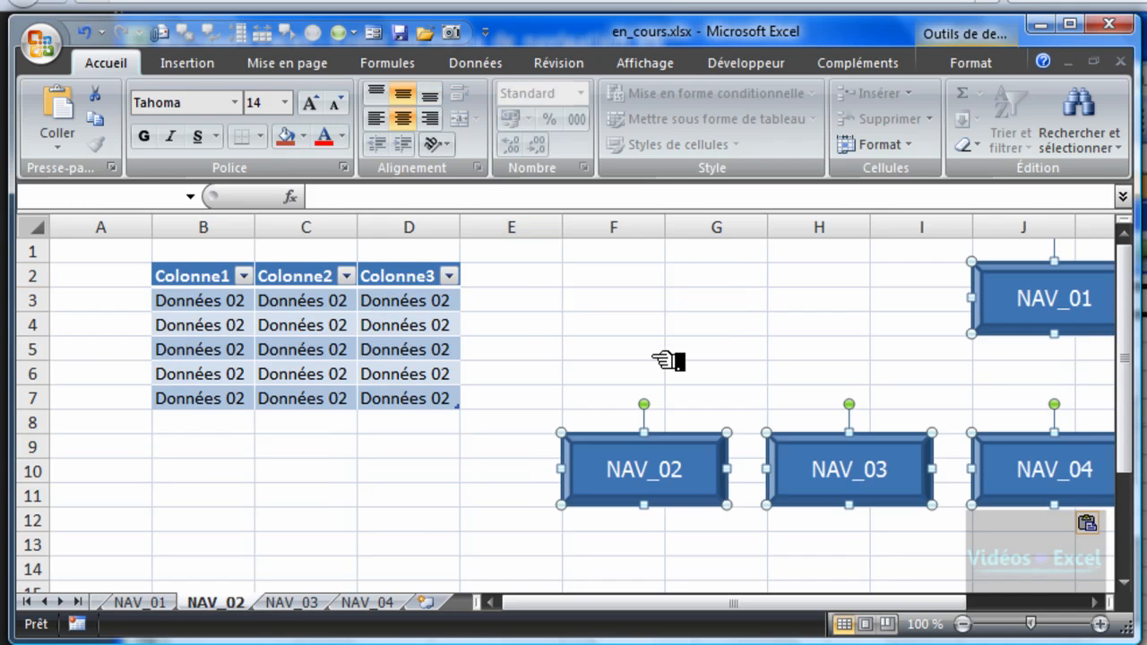
left_click_drag(690, 443, 287, 450)
left_click(350, 549)
Paste the four plaques at F2 on sheet NAV_03 and shift the group so its lower row starts under the table's first column.
left_click(295, 602)
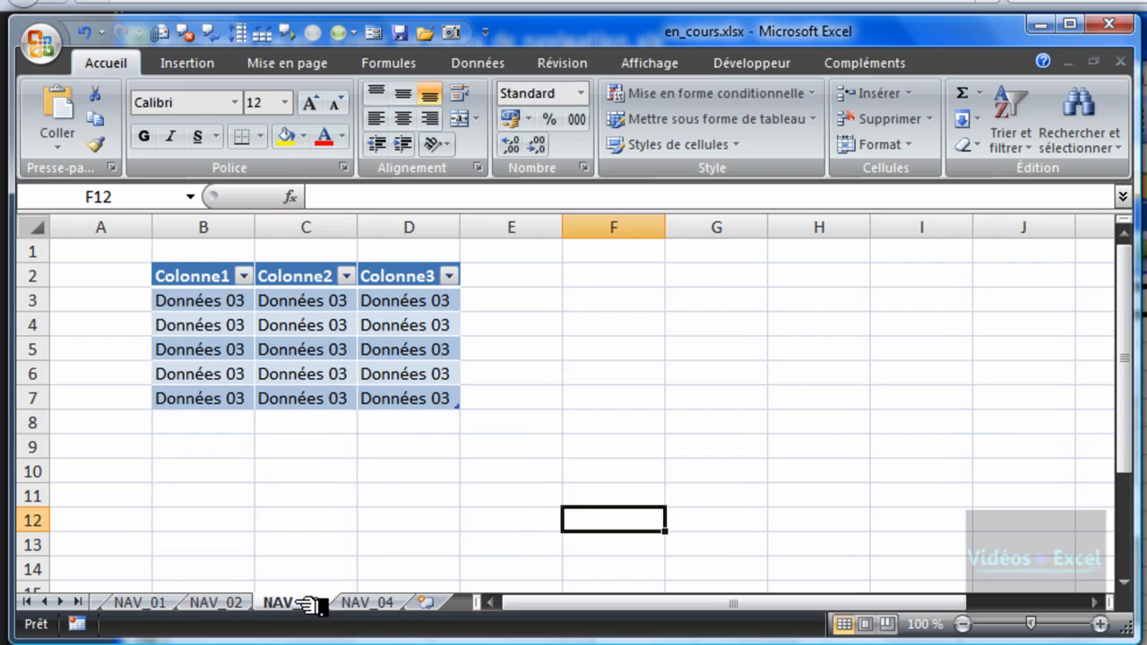
right_click(615, 276)
left_click(647, 339)
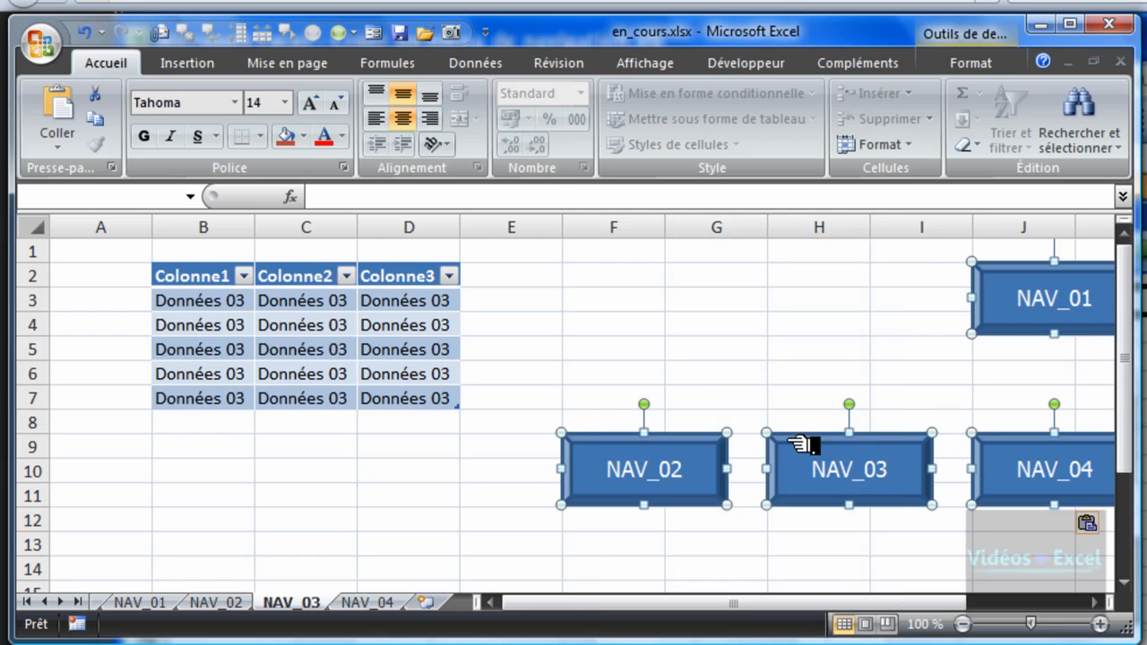
left_click_drag(797, 439, 397, 443)
left_click(622, 589)
Paste the four plaques at F2 on sheet NAV_04 and align the group around the table as on the other sheets.
left_click(398, 598)
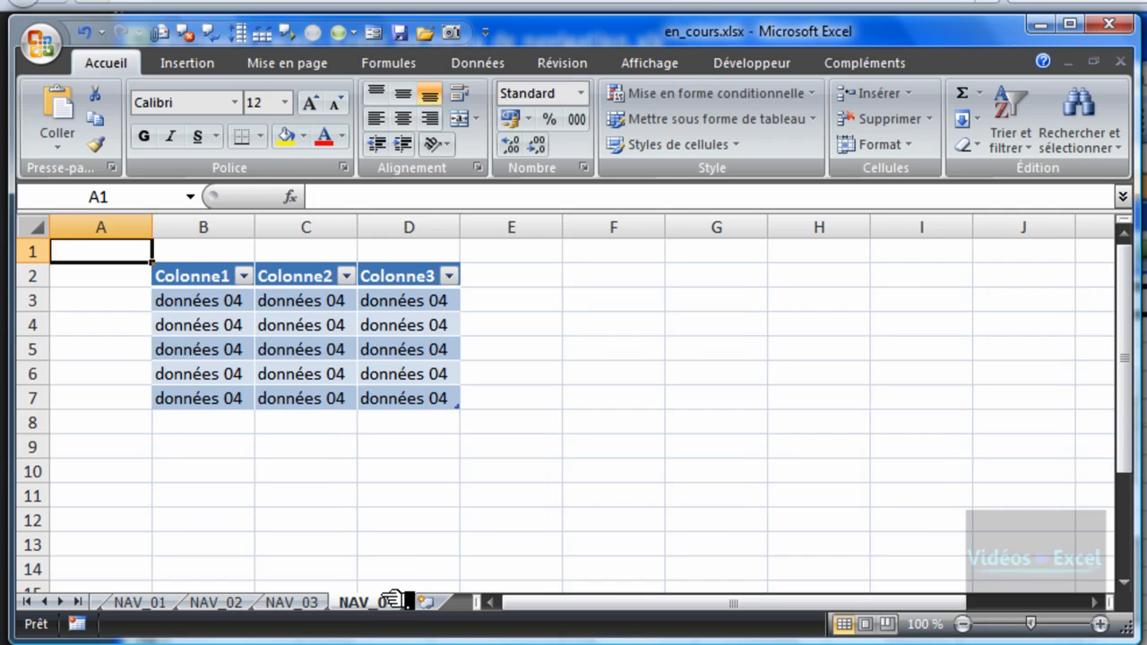
right_click(601, 274)
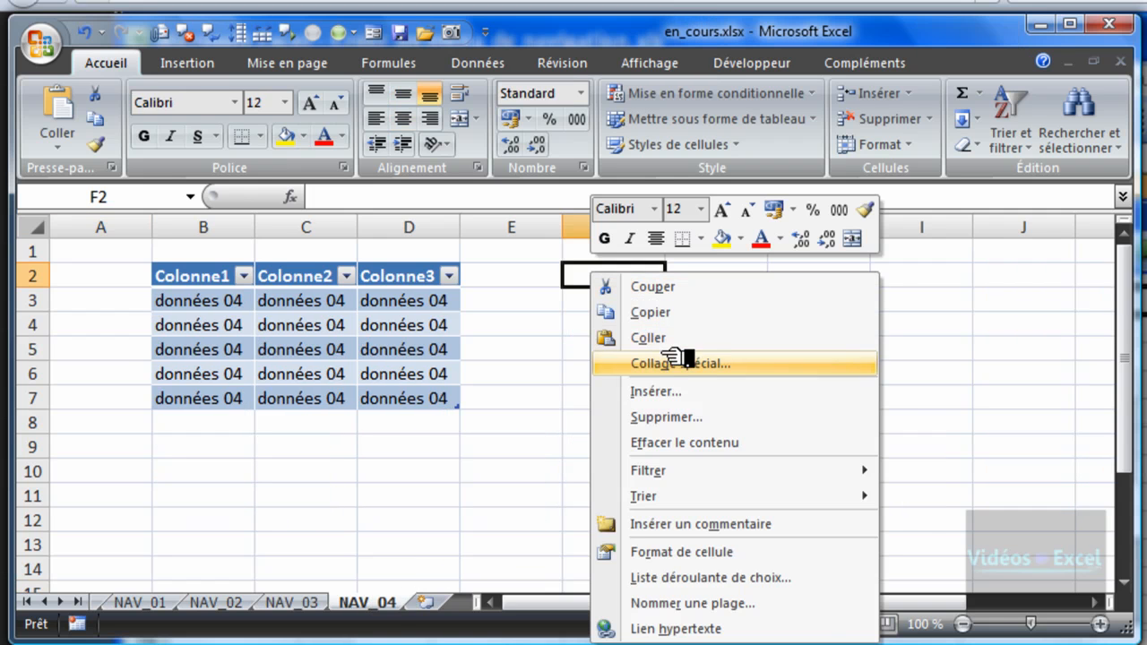
left_click(648, 338)
left_click_drag(721, 439, 310, 443)
left_click(728, 565)
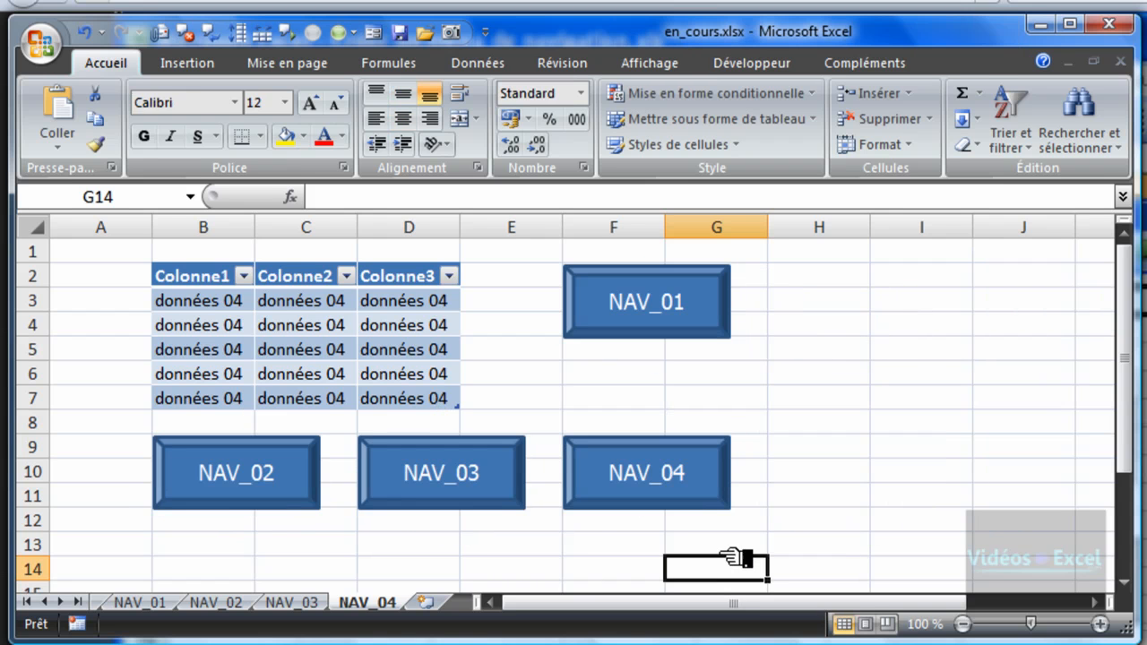
Check the plaque placement on sheets NAV_03 and NAV_02, and return to sheet NAV_01.
left_click(303, 605)
left_click(236, 606)
left_click(169, 603)
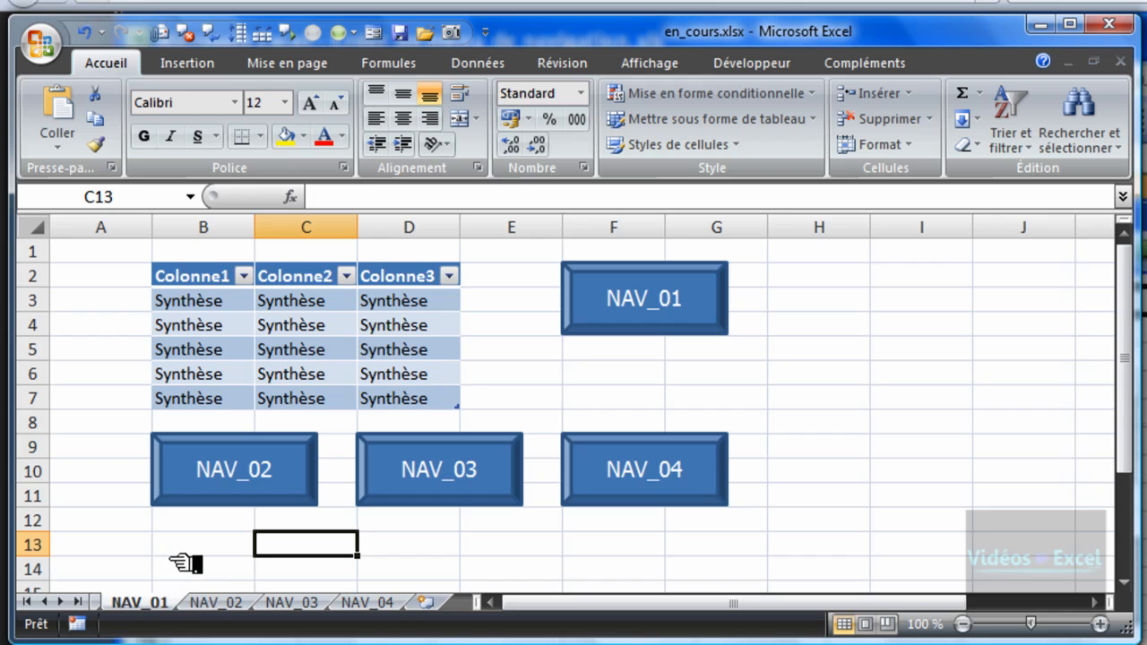
Test the navigation plaques by following their links to NAV_03, NAV_01, NAV_02, NAV_04, NAV_03 and NAV_02 in turn.
left_click(473, 493)
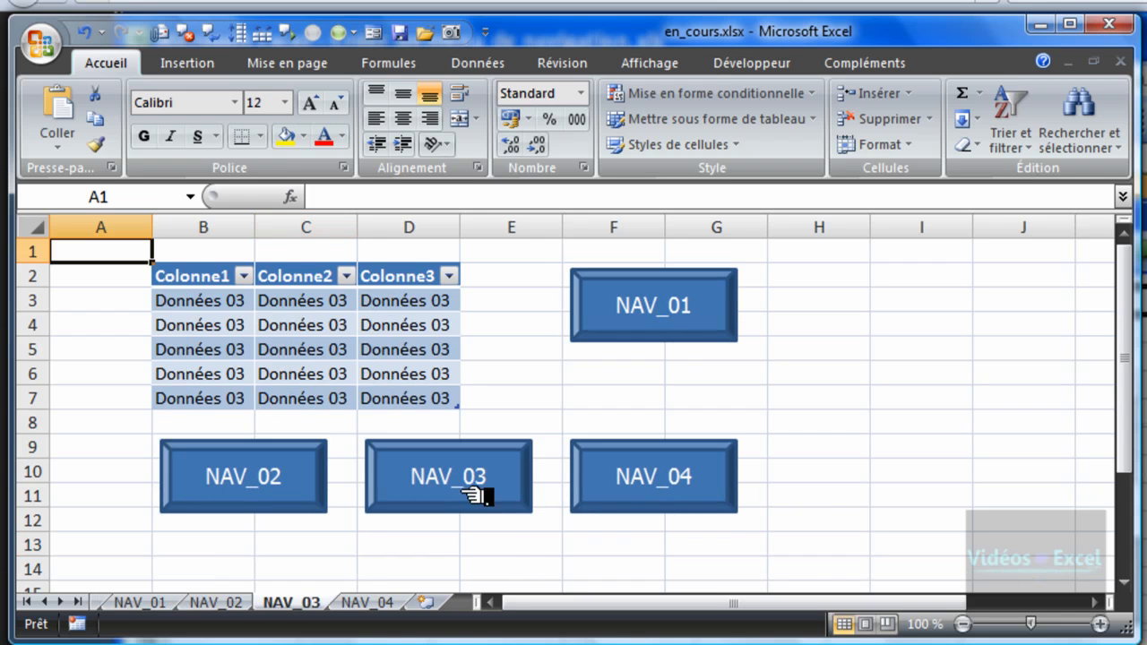
left_click(660, 304)
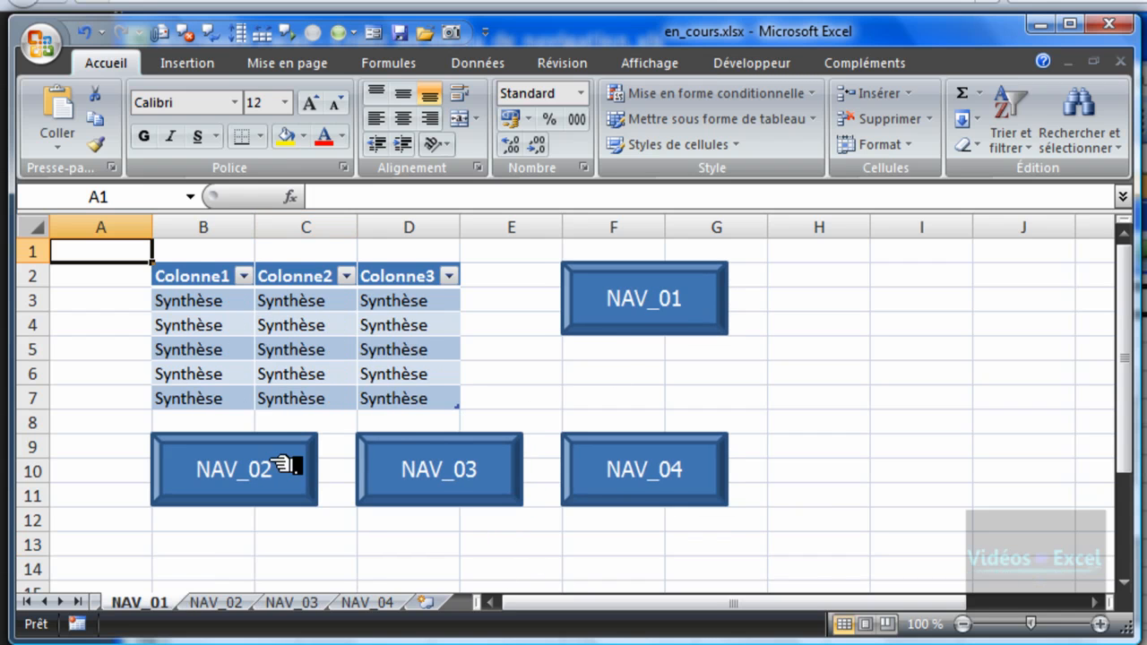
left_click(240, 465)
left_click(660, 474)
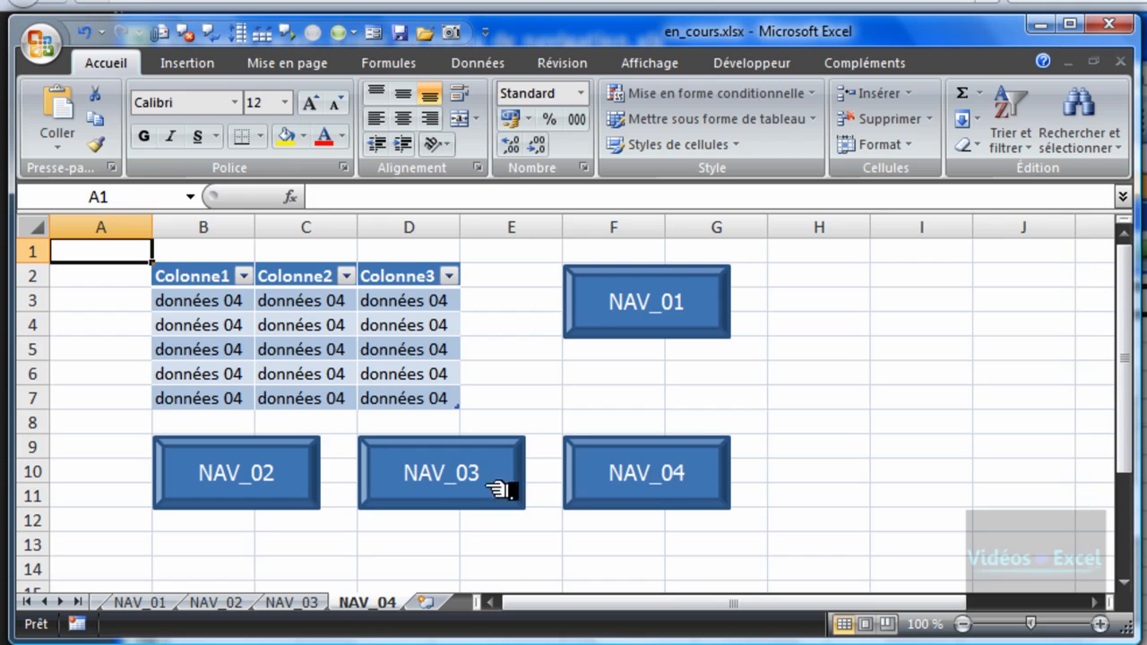
left_click(437, 473)
left_click(234, 473)
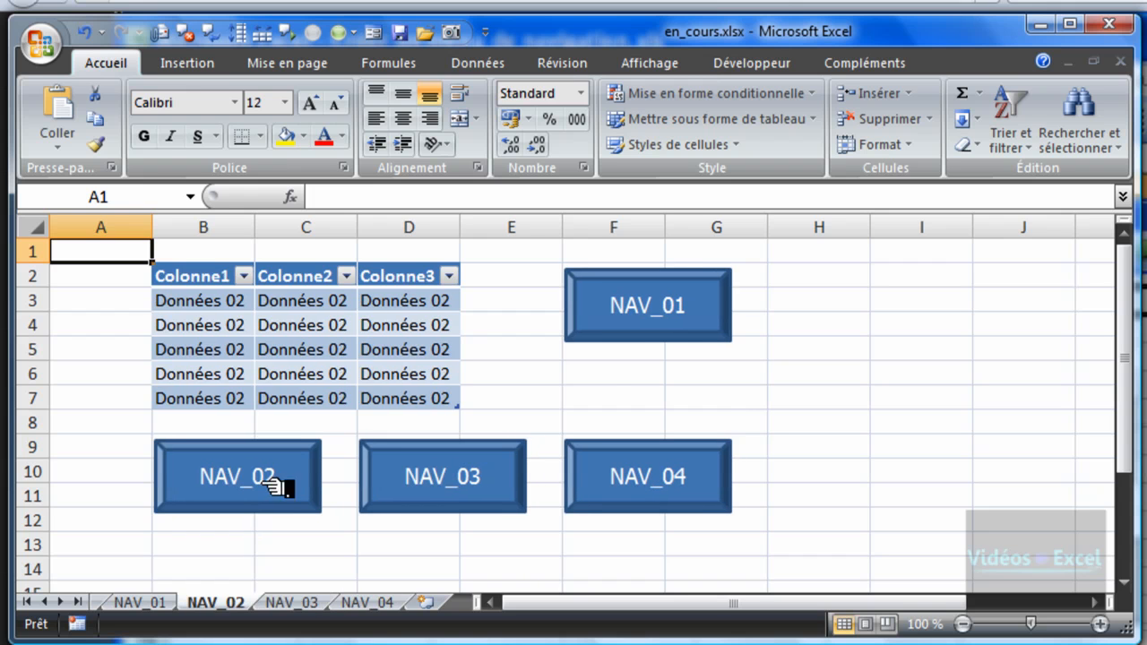
Continue testing the navigation plaques by following their links to NAV_01, NAV_03, NAV_02, NAV_01 and NAV_04 in turn.
left_click(636, 317)
left_click(453, 466)
left_click(278, 476)
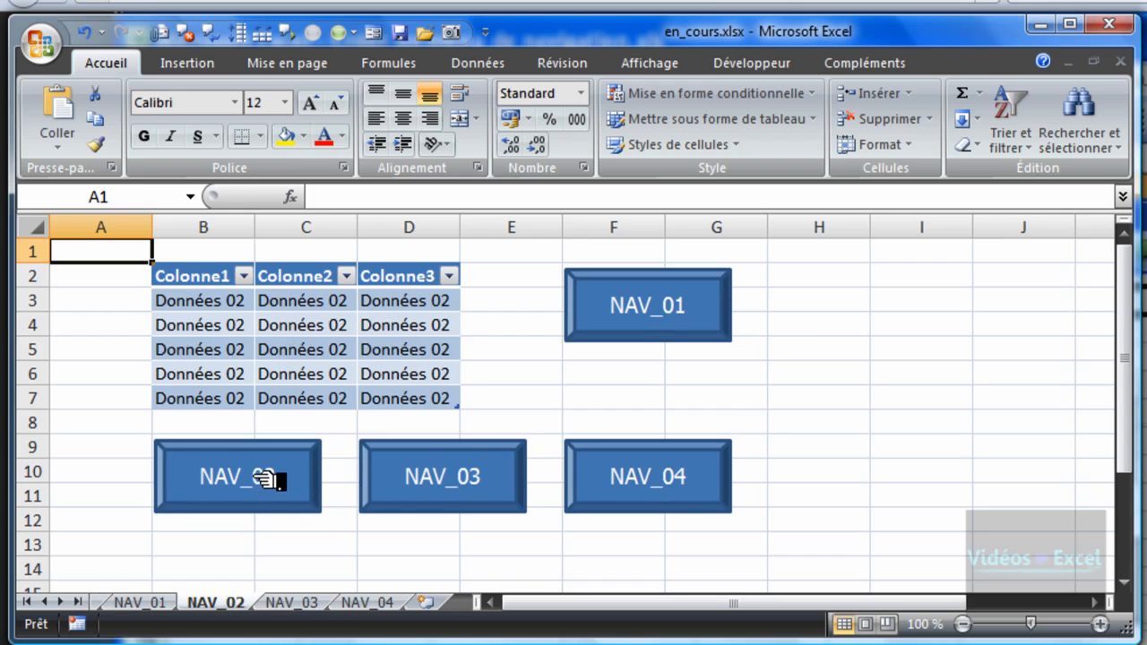
left_click(639, 321)
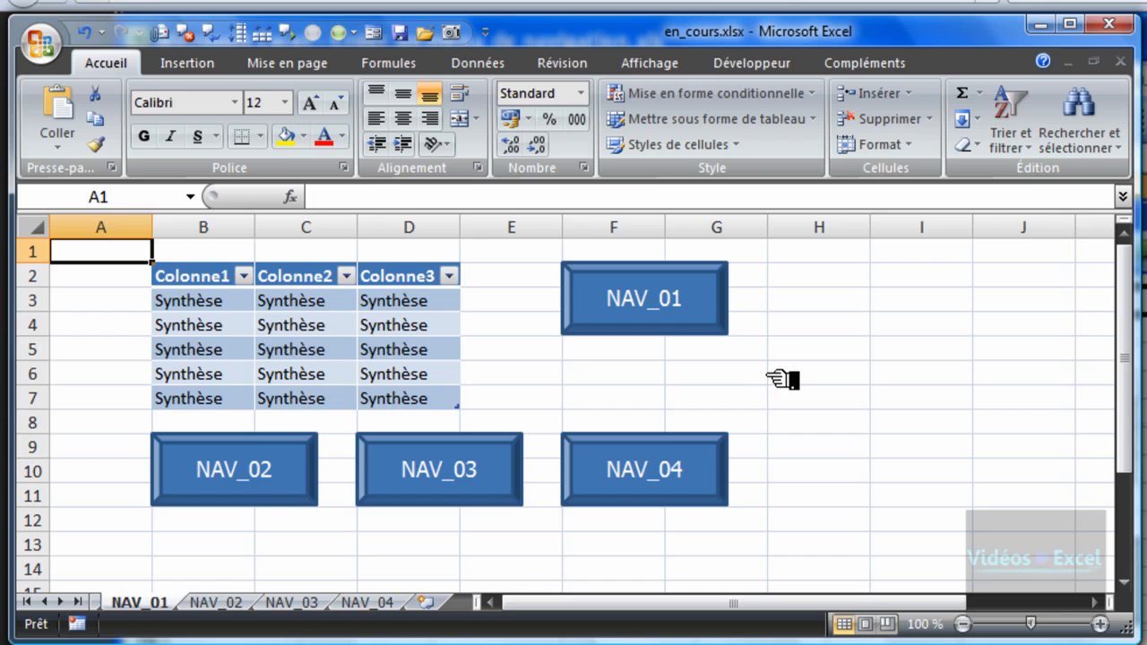
left_click(622, 468)
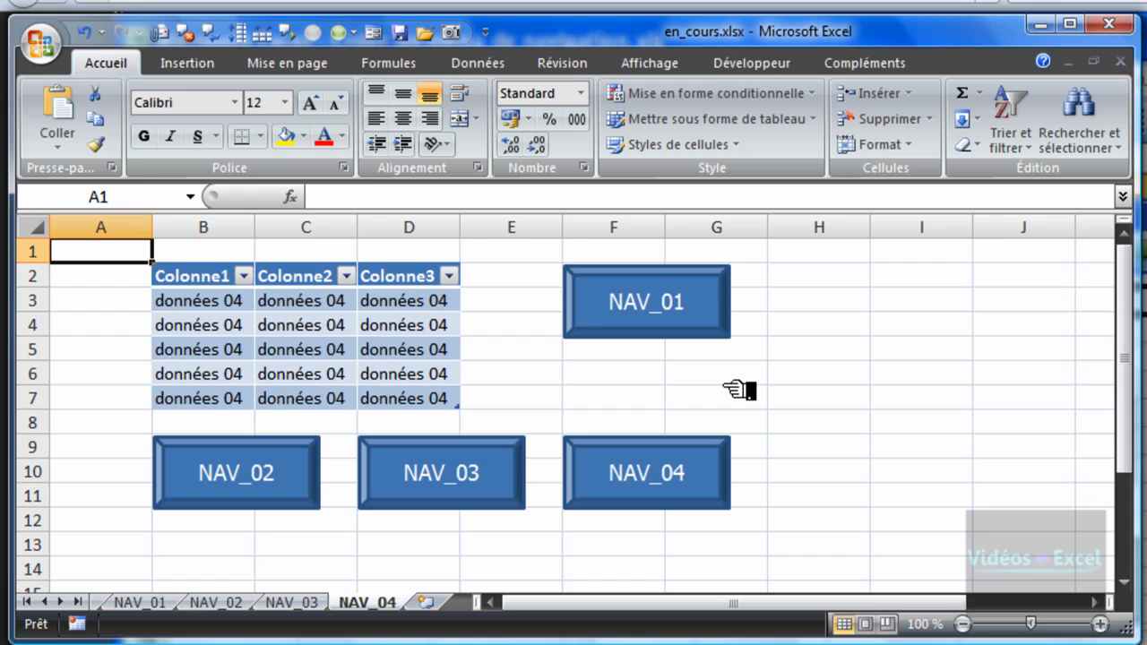
Add the hyperlink ScreenTip text NAV_01 to the NAV_01 plaque on sheet NAV_04 and deselect the plaque.
right_click(660, 338)
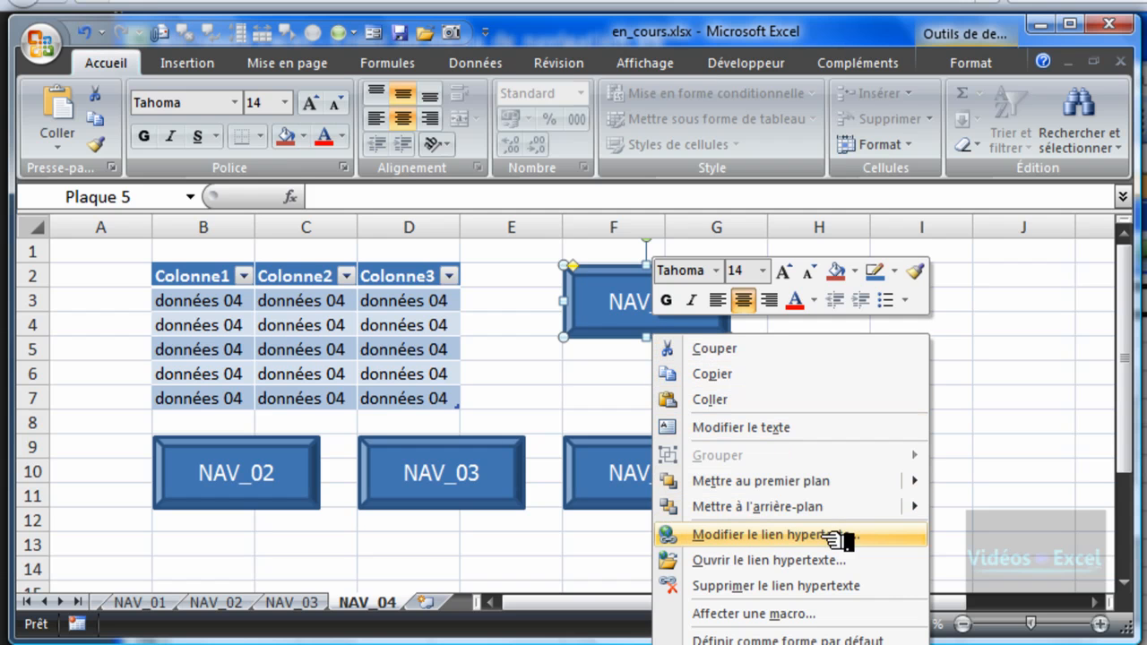
left_click(893, 541)
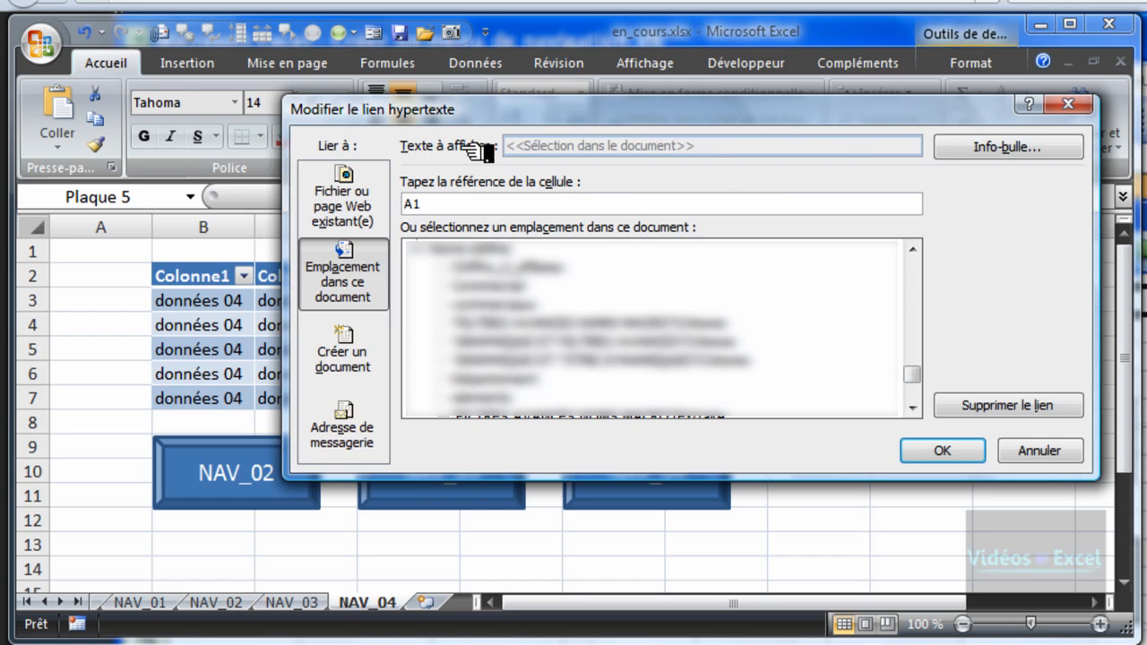
left_click(1010, 148)
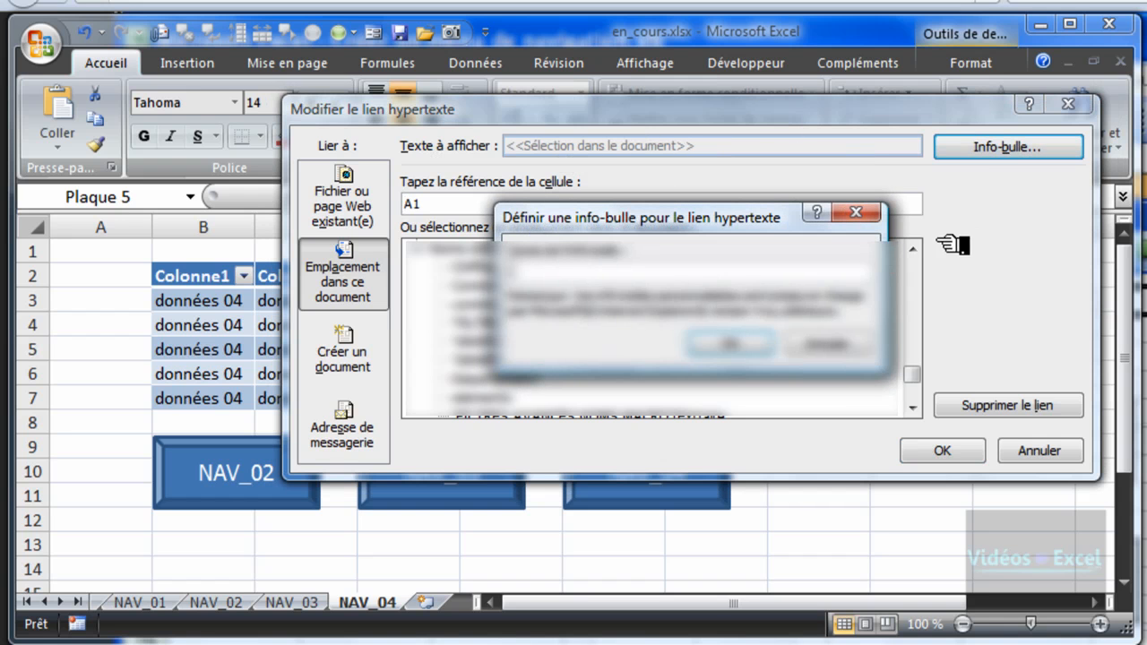
left_click_drag(644, 222, 620, 271)
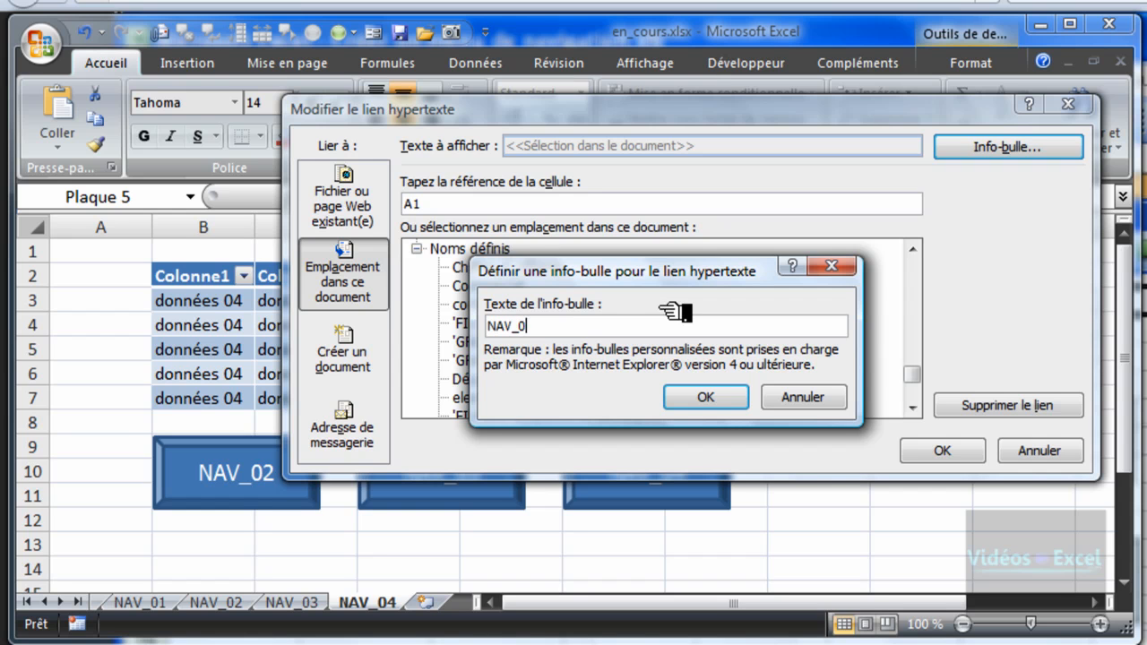
left_click(706, 397)
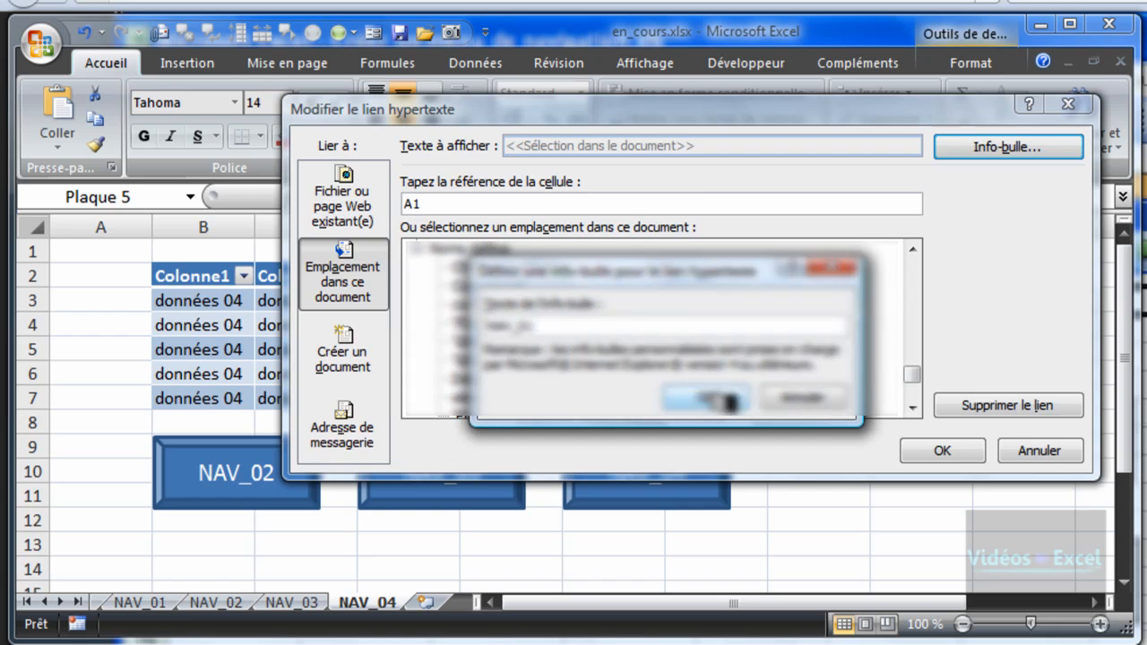
left_click(943, 451)
left_click(936, 516)
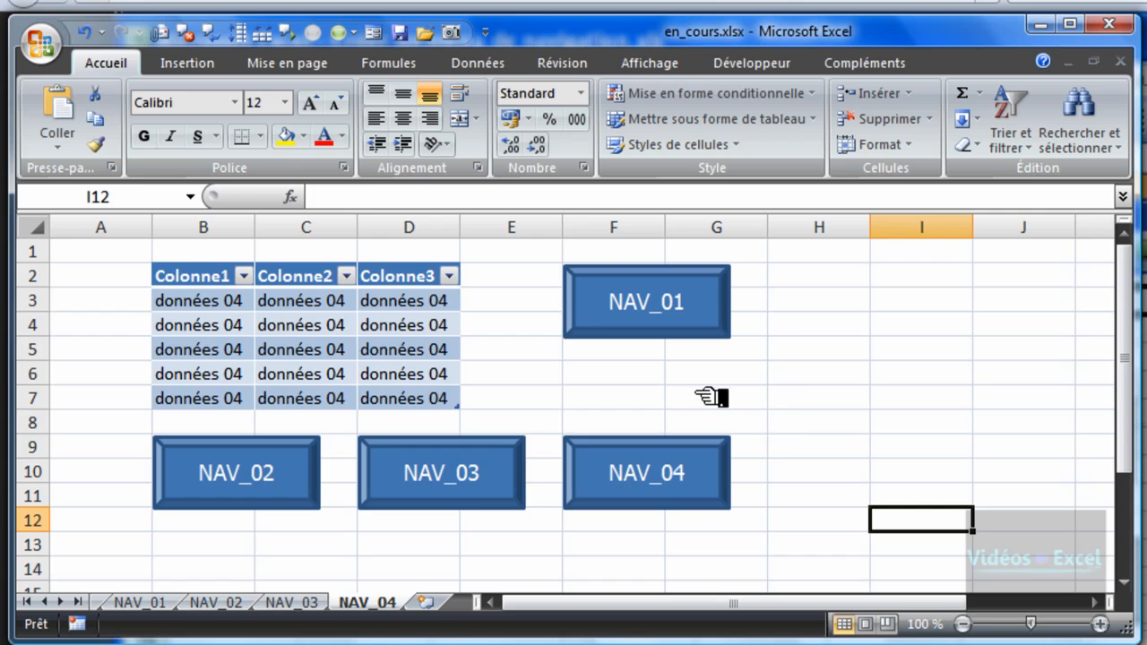
Test the NAV_01 plaque's link from sheet NAV_04, revisit sheet NAV_04 and return to sheet NAV_01.
left_click(649, 307)
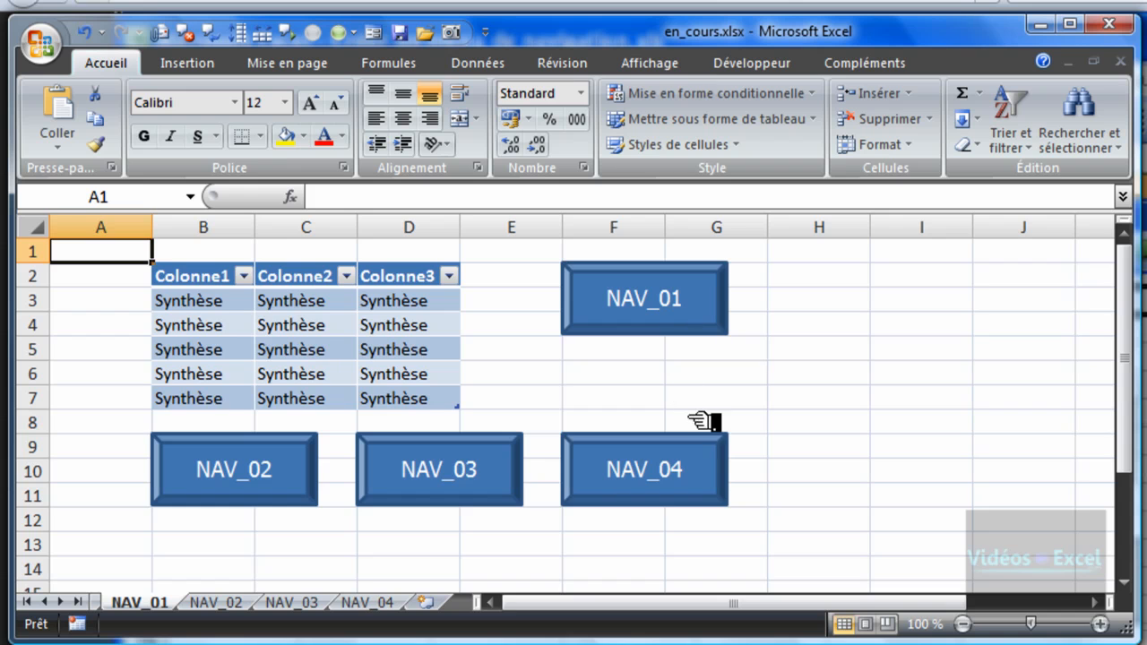
left_click(367, 602)
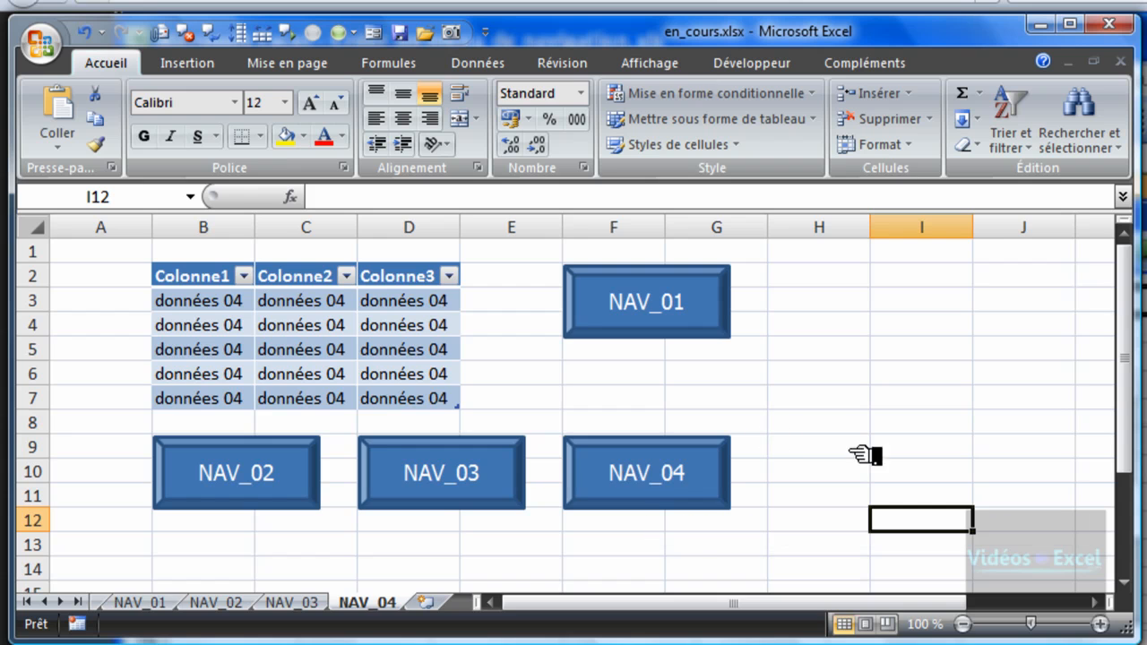
left_click(139, 602)
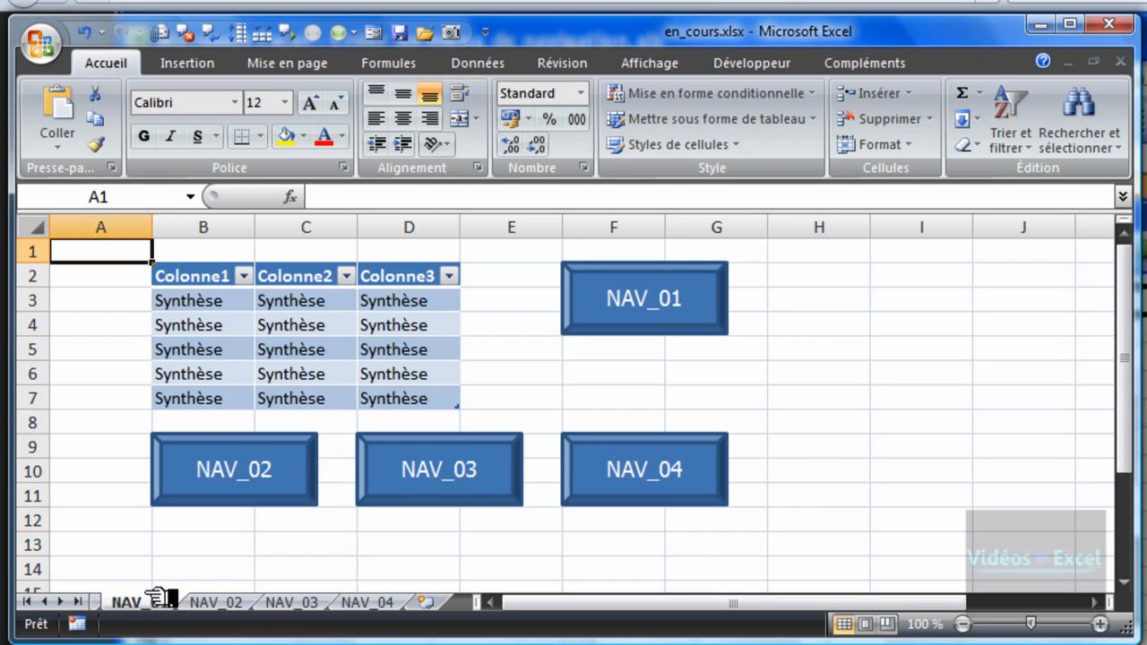
left_click(753, 370)
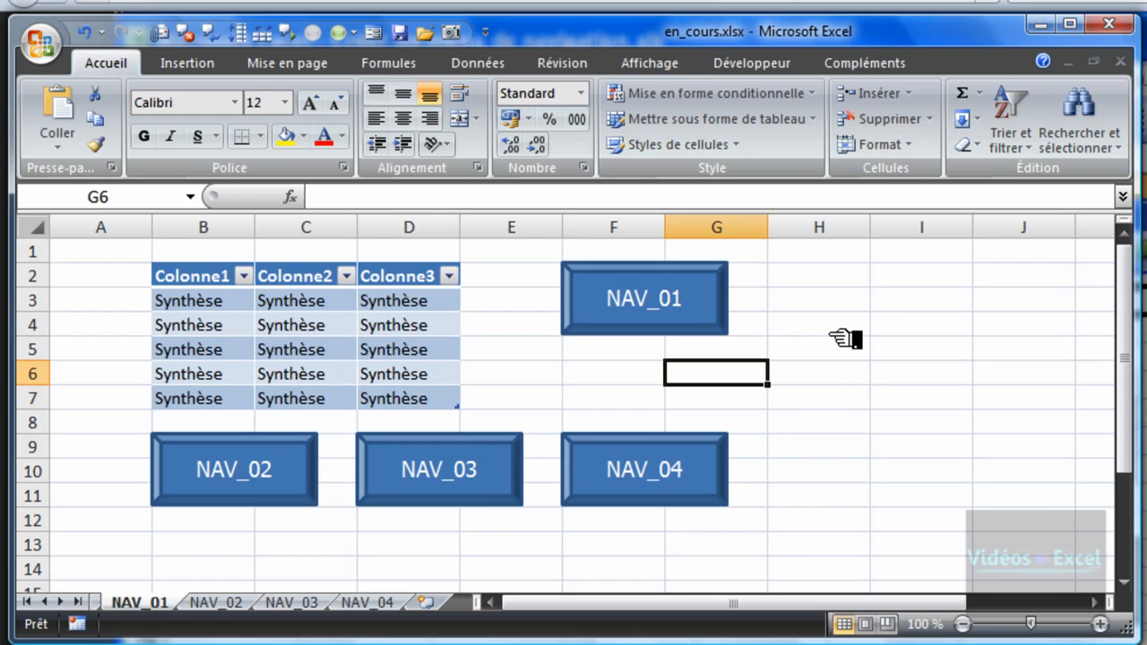
left_click(831, 299)
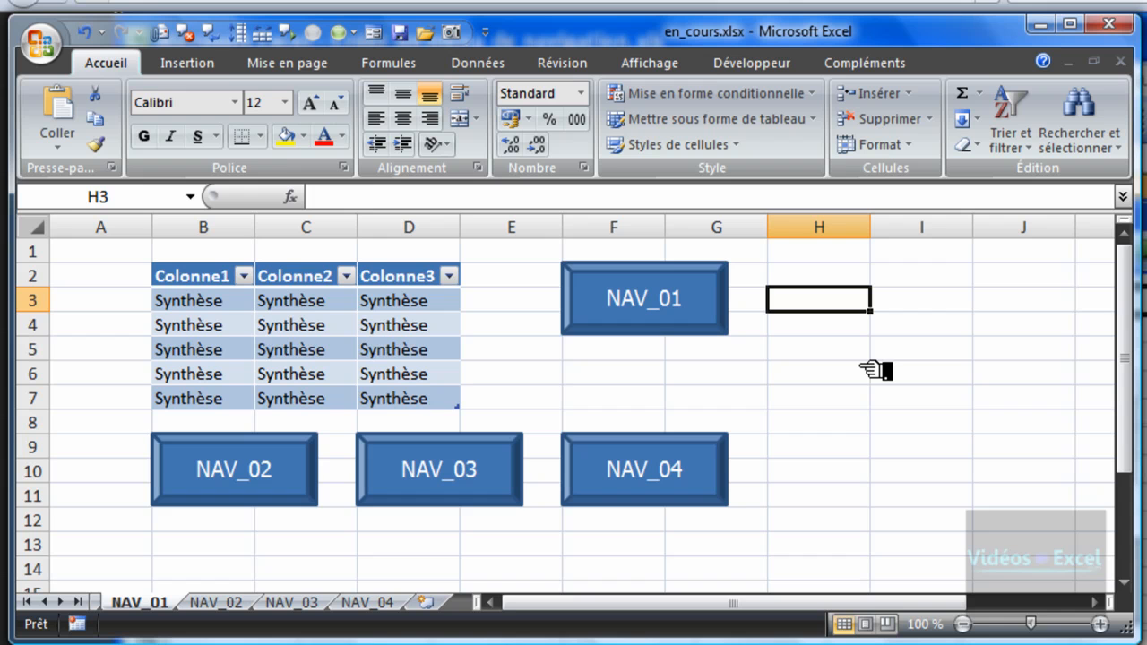